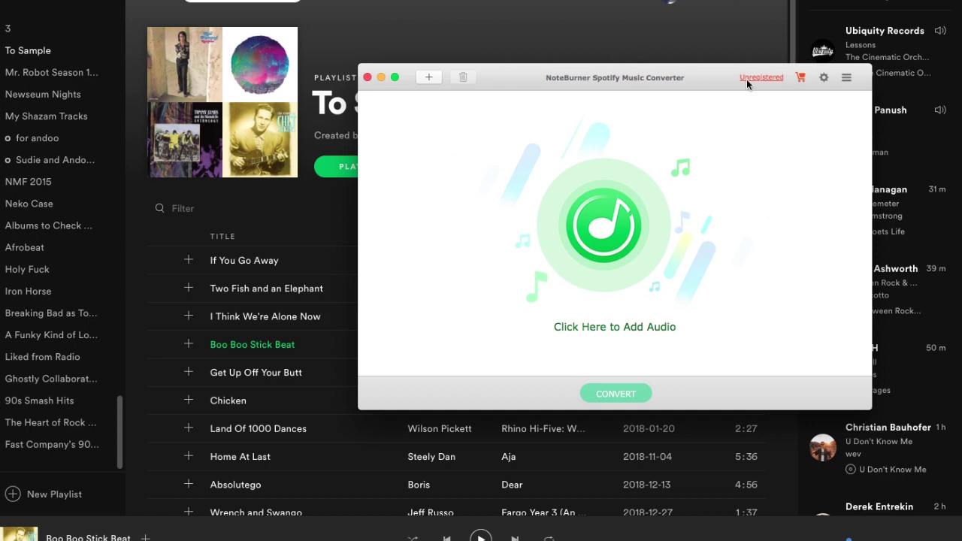
Switch to Spotify and copy the share link of the To Sample playlist
click(493, 56)
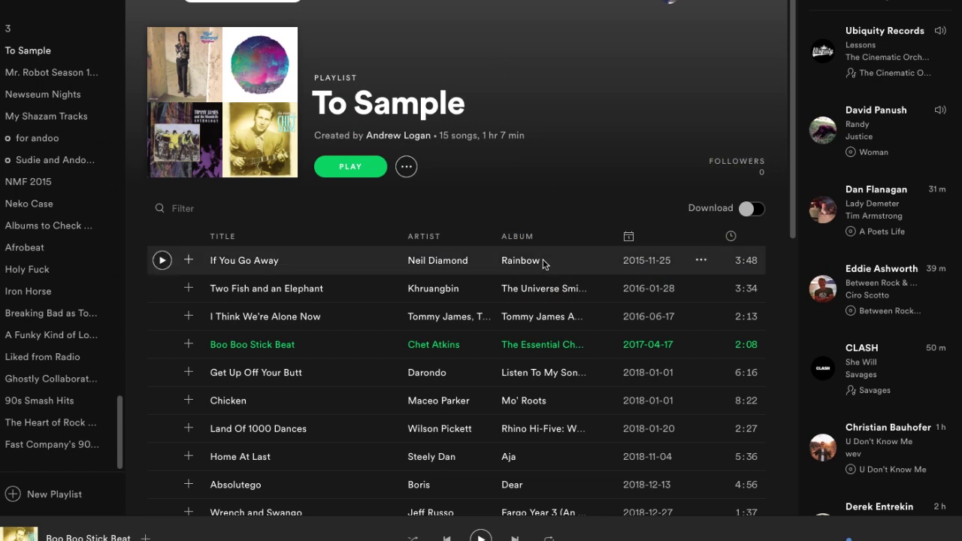
scroll(537, 249, down, 1)
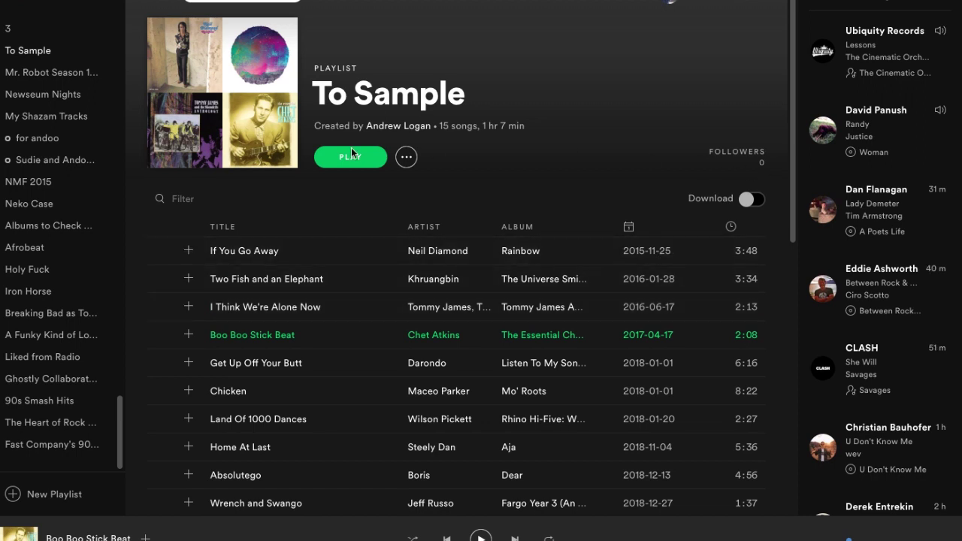
click(405, 157)
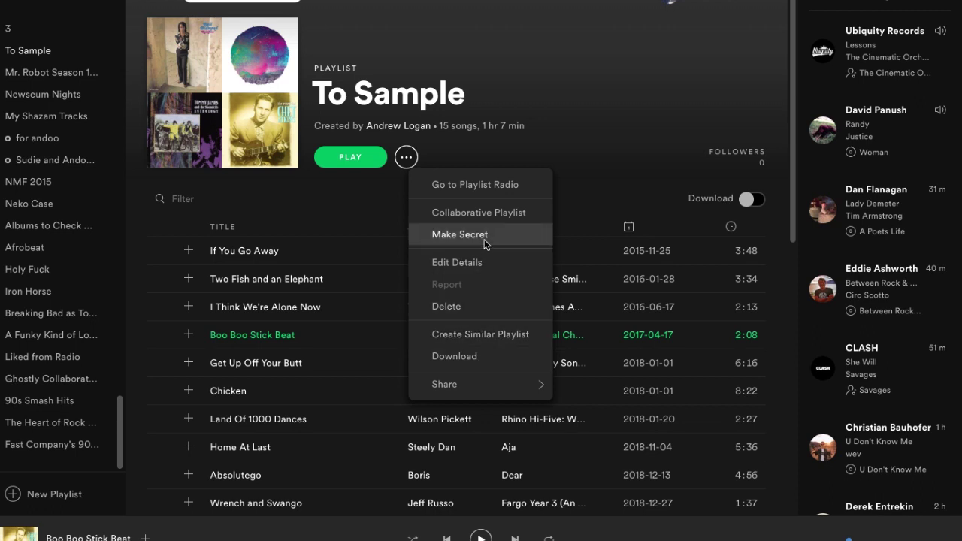
mouse_move(488, 387)
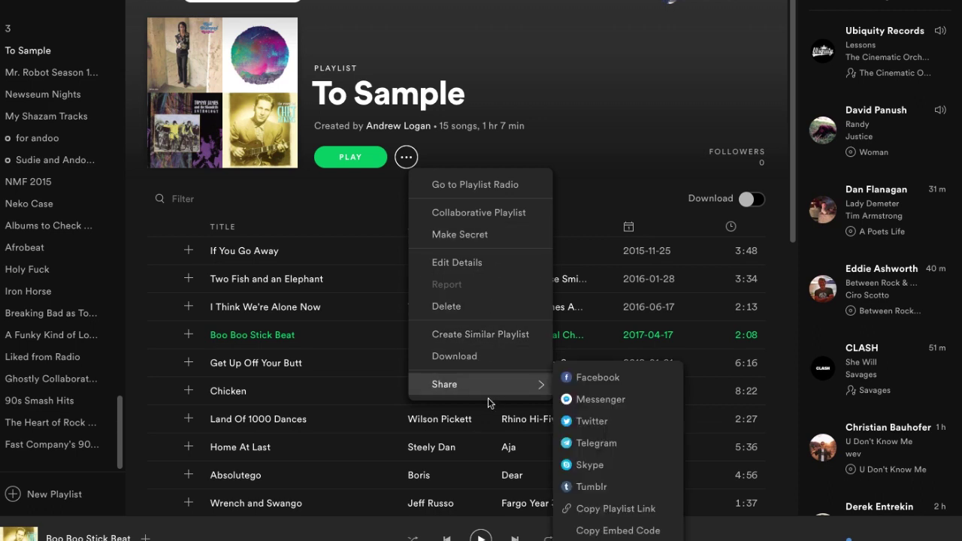
click(633, 514)
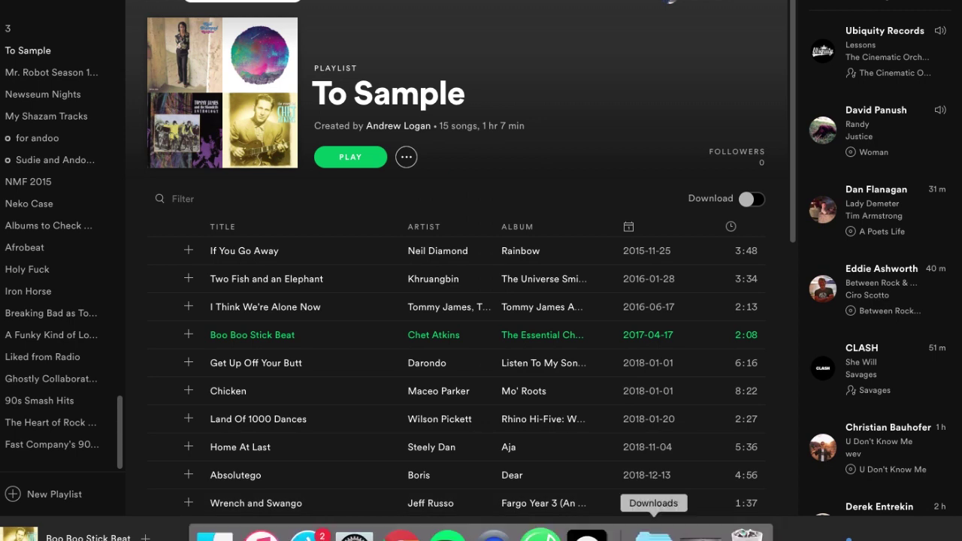
Switch to NoteBurner Spotify Music Converter, paste the copied playlist link as the audio source, and parse it into a song list
click(540, 535)
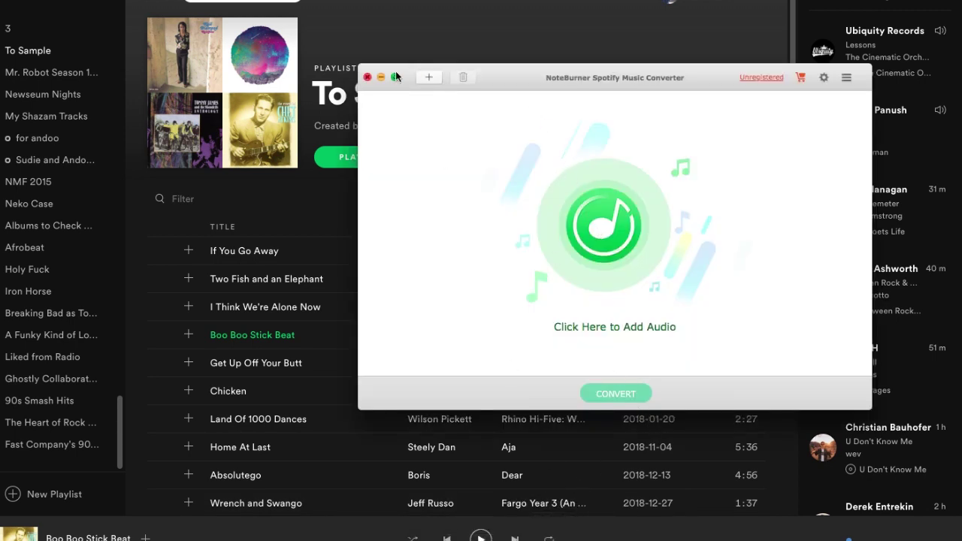
click(429, 77)
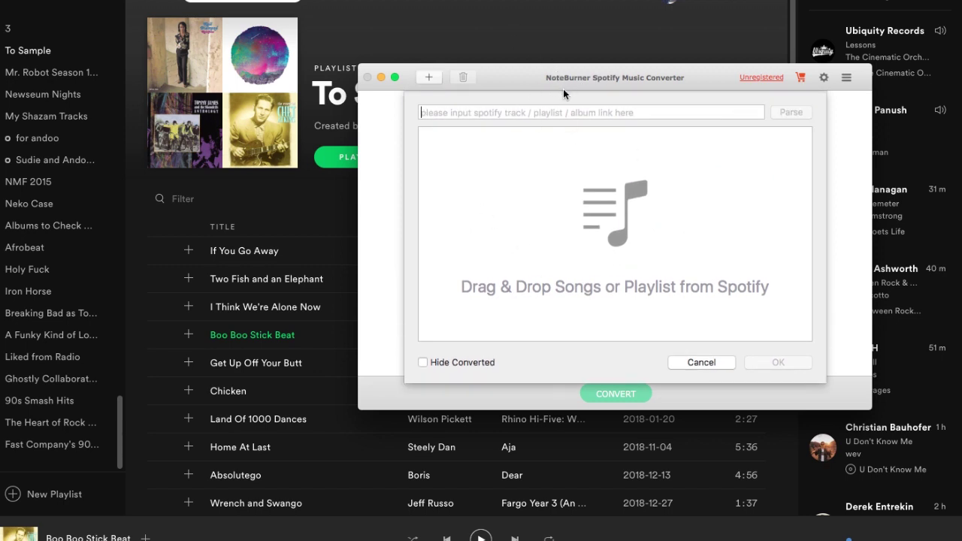
key(super+v)
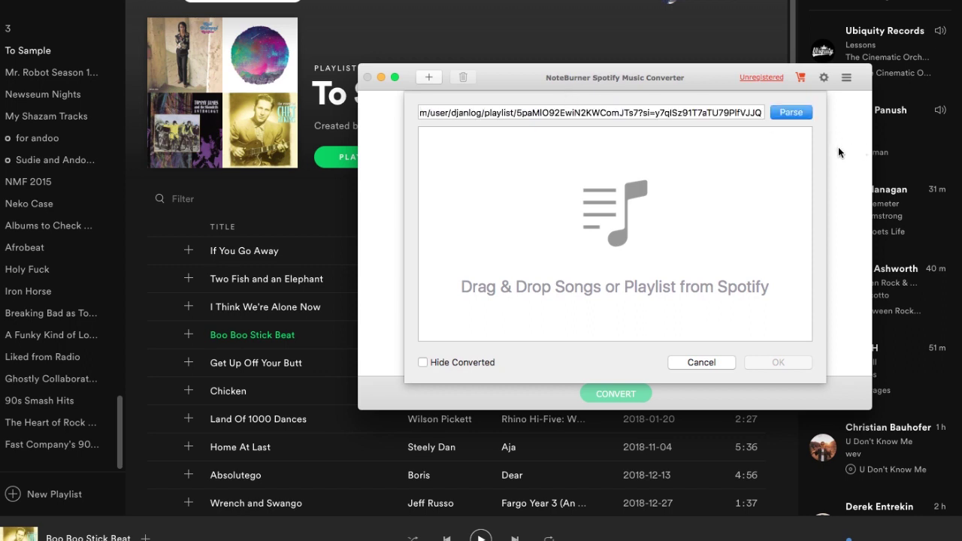
click(791, 113)
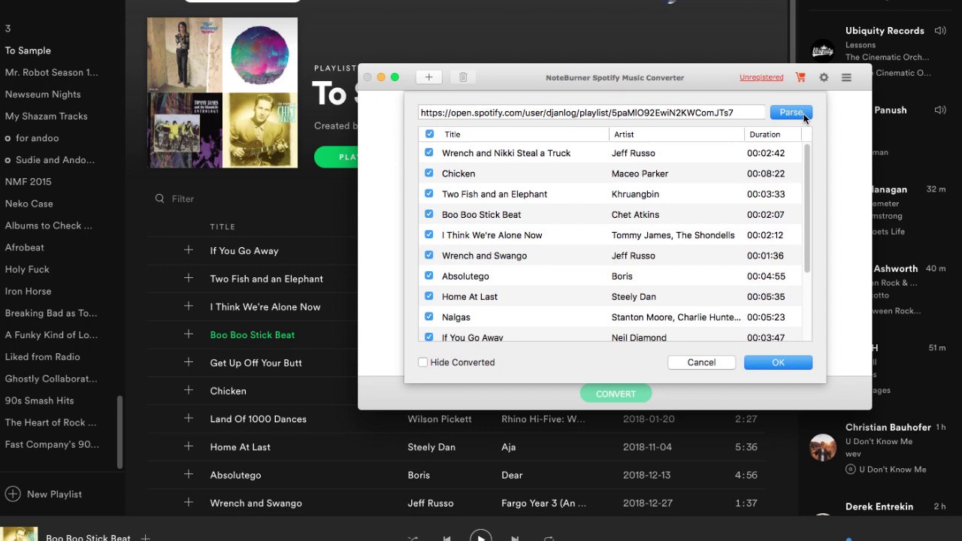
scroll(754, 247, down, 5)
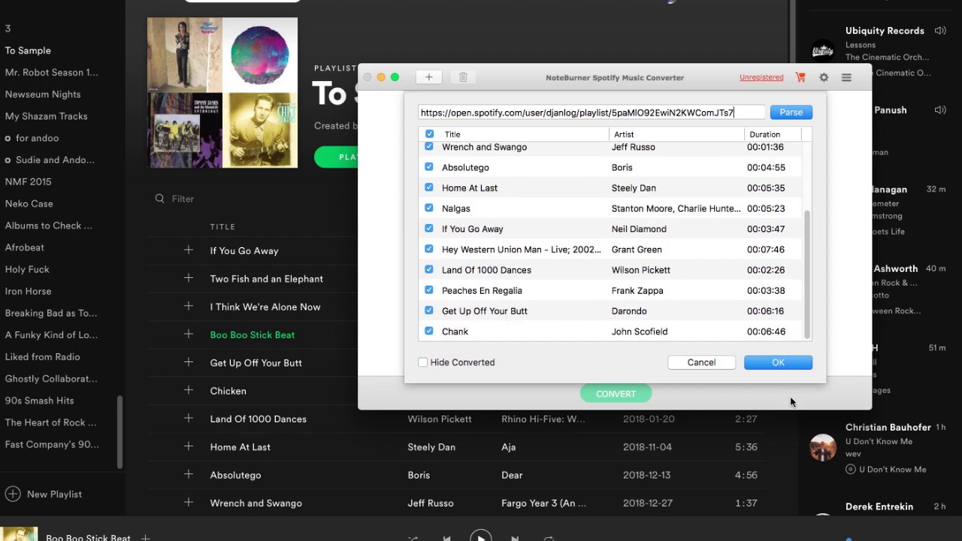
scroll(563, 330, up, 3)
scroll(563, 331, down, 3)
In the converter preferences, set the output format to MP3 with High (320 kbps) output quality
key(super+comma)
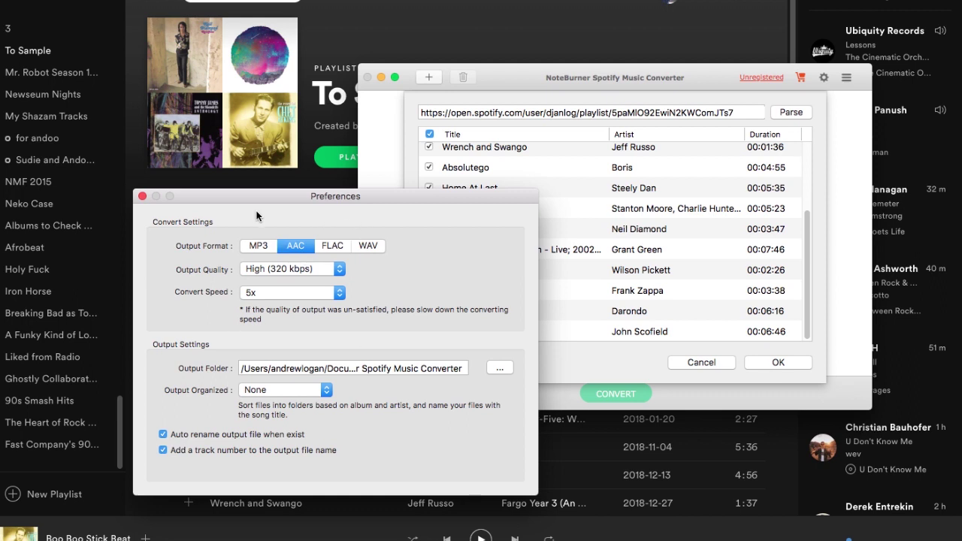
click(60, 0)
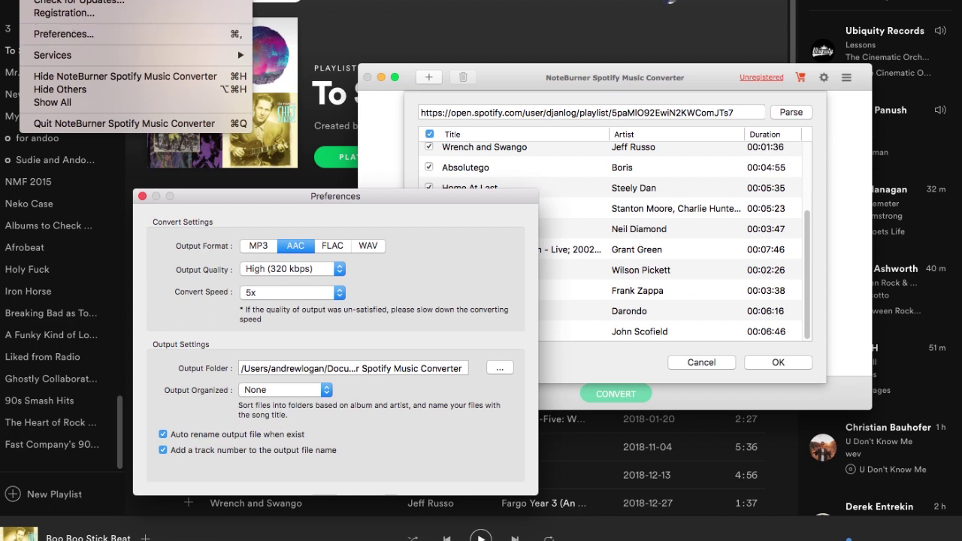
click(270, 161)
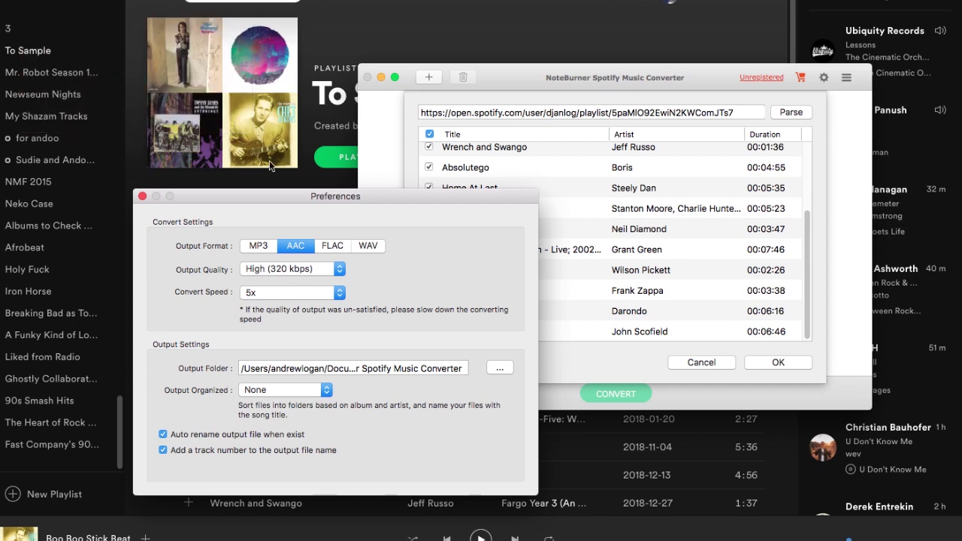
click(305, 299)
click(391, 312)
click(287, 269)
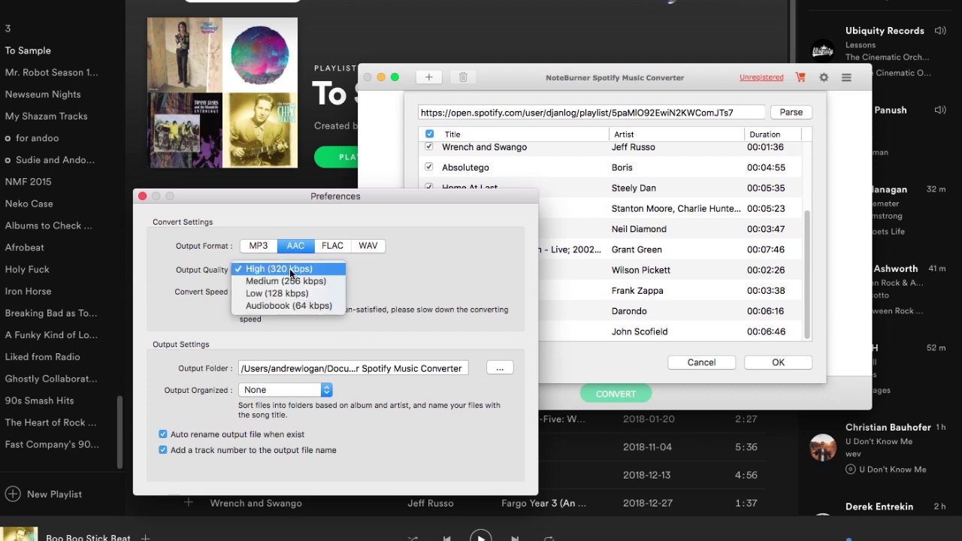
click(349, 278)
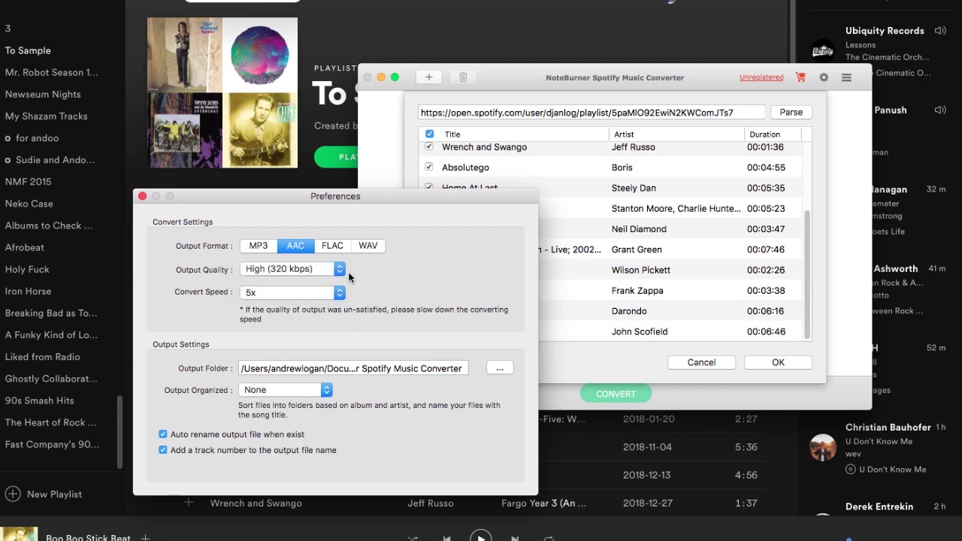
click(277, 272)
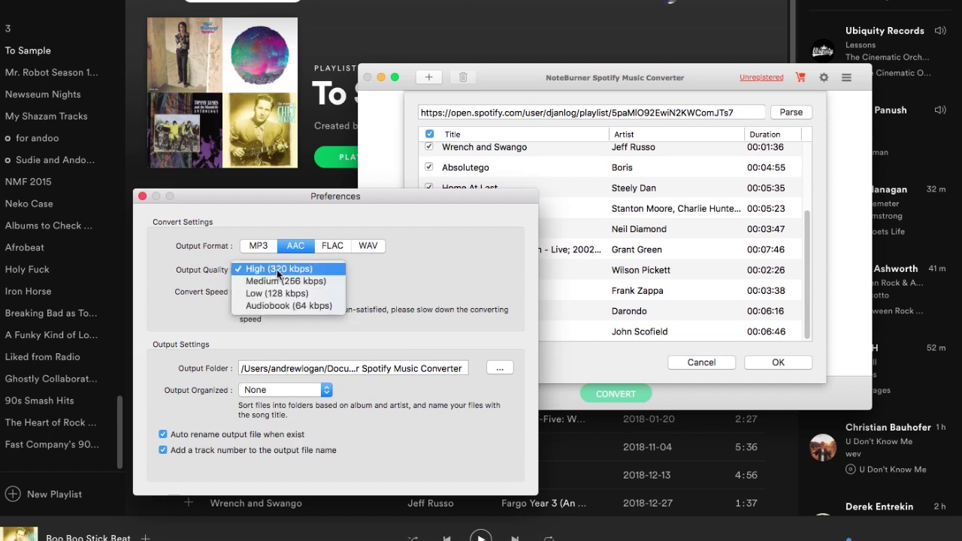
click(322, 273)
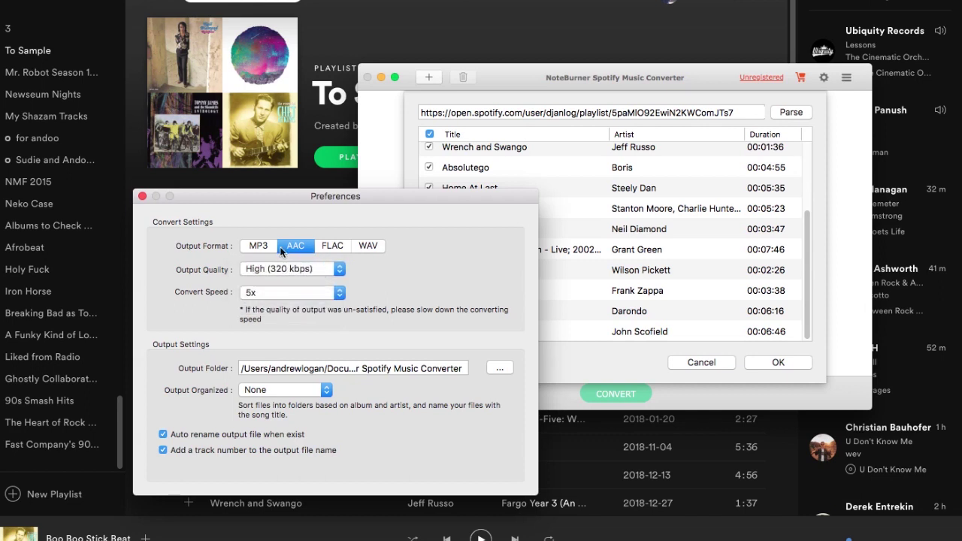
click(260, 245)
click(292, 270)
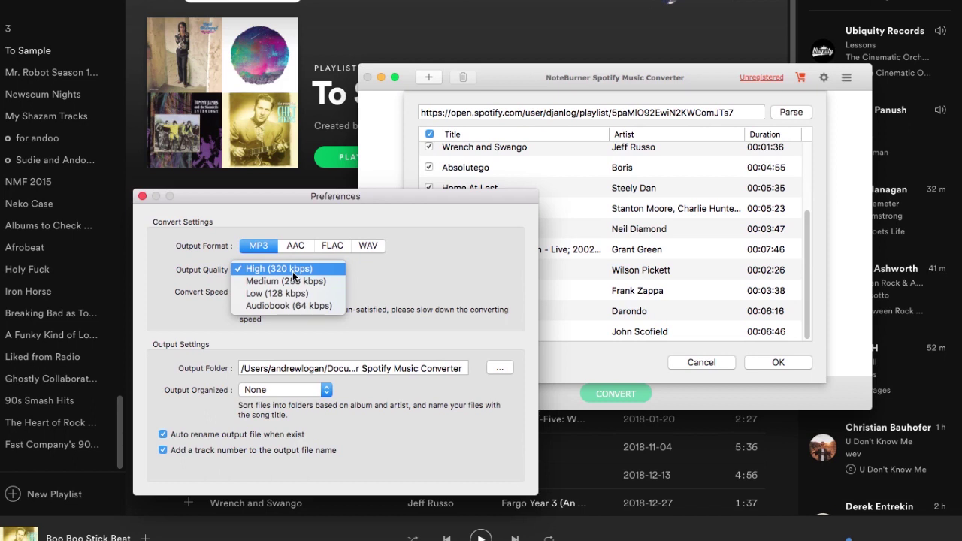
click(292, 271)
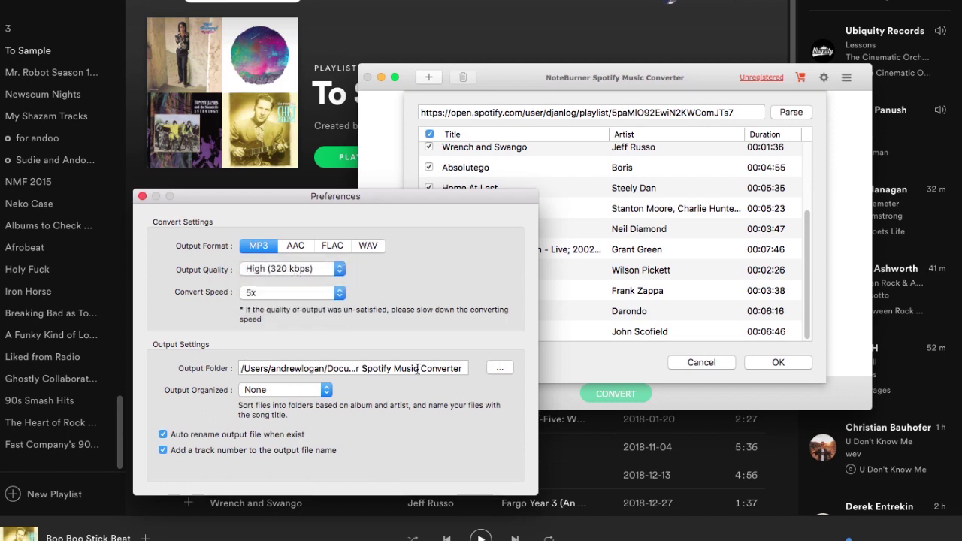
Keep the output organization at None, disable adding a track number to output file names, and close the preferences
click(282, 390)
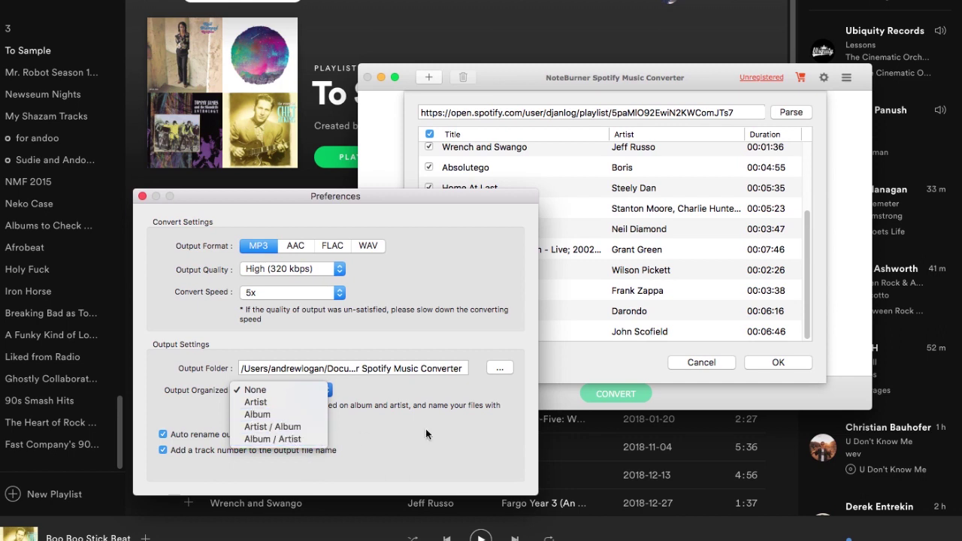
click(299, 450)
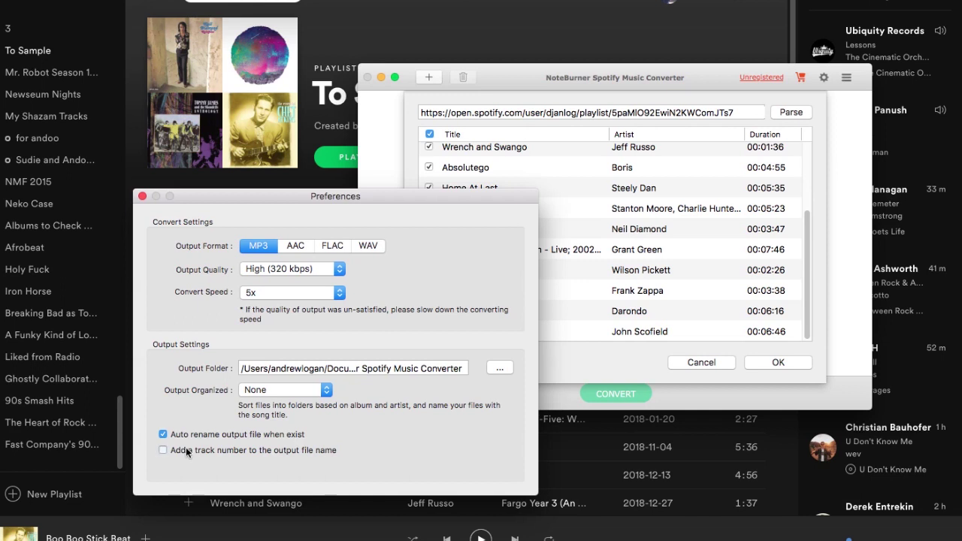
click(142, 197)
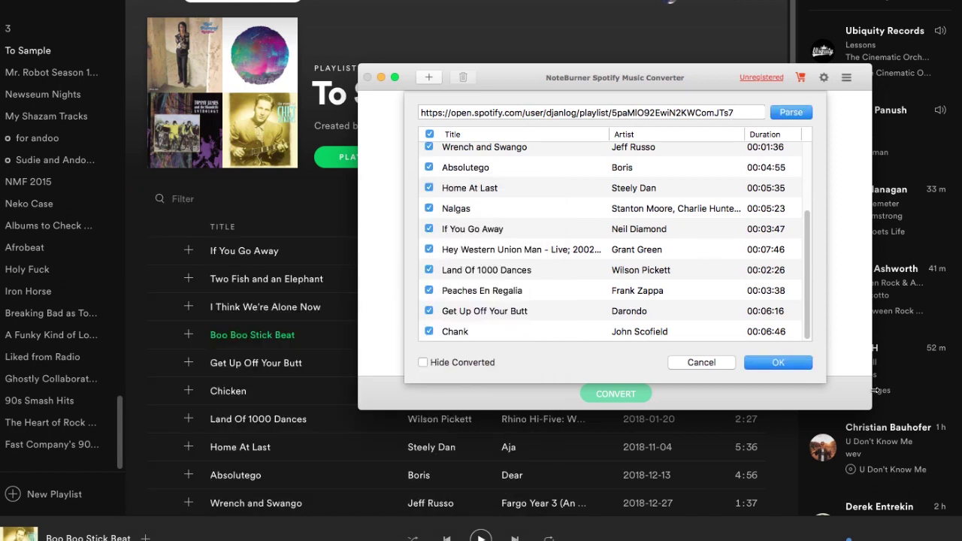
Add all parsed songs to the conversion list and start converting them, accepting the trial limit and keeping 1x conversion
click(778, 363)
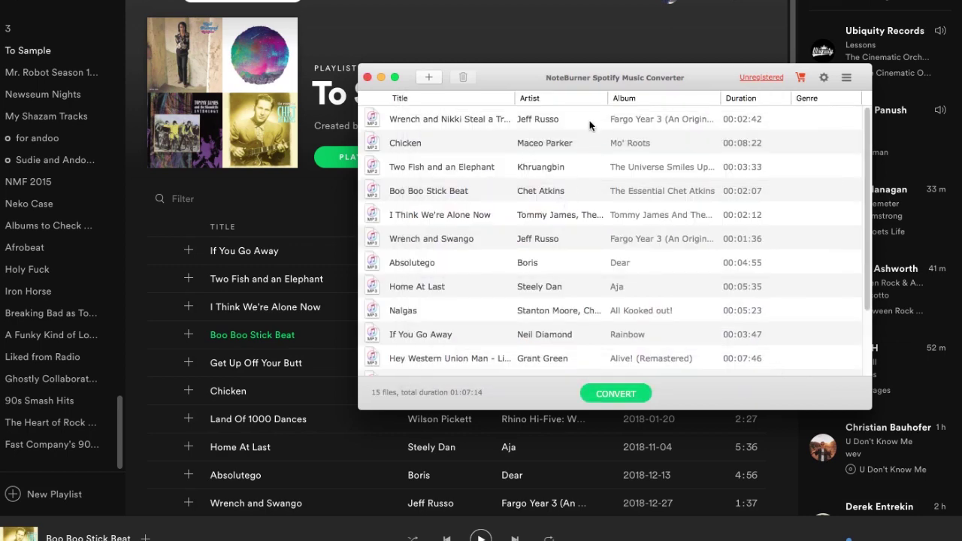
scroll(580, 268, down, 3)
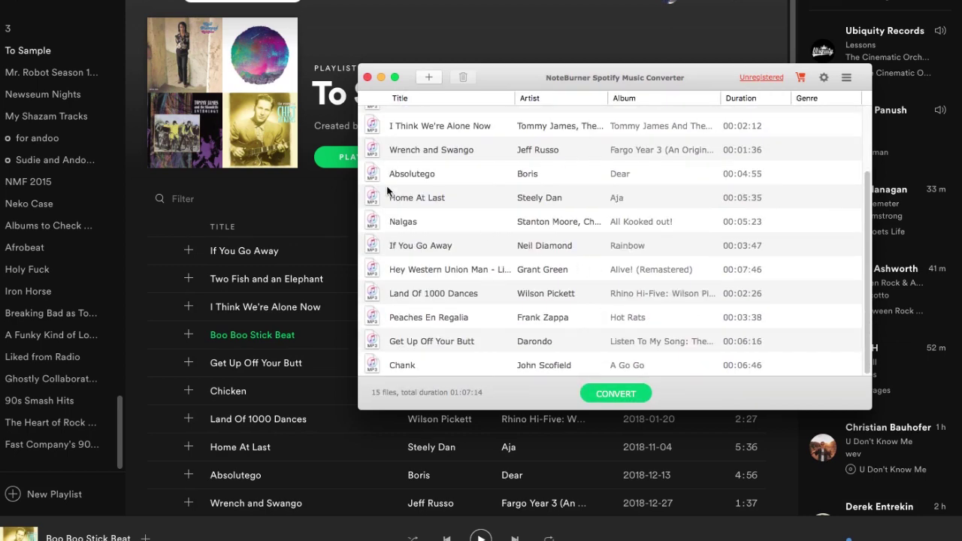
scroll(387, 171, up, 3)
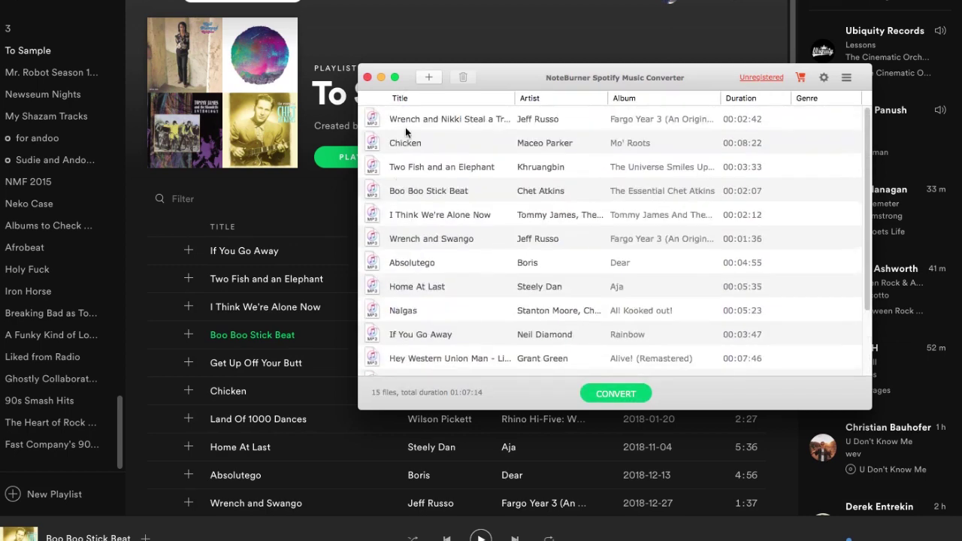
click(624, 396)
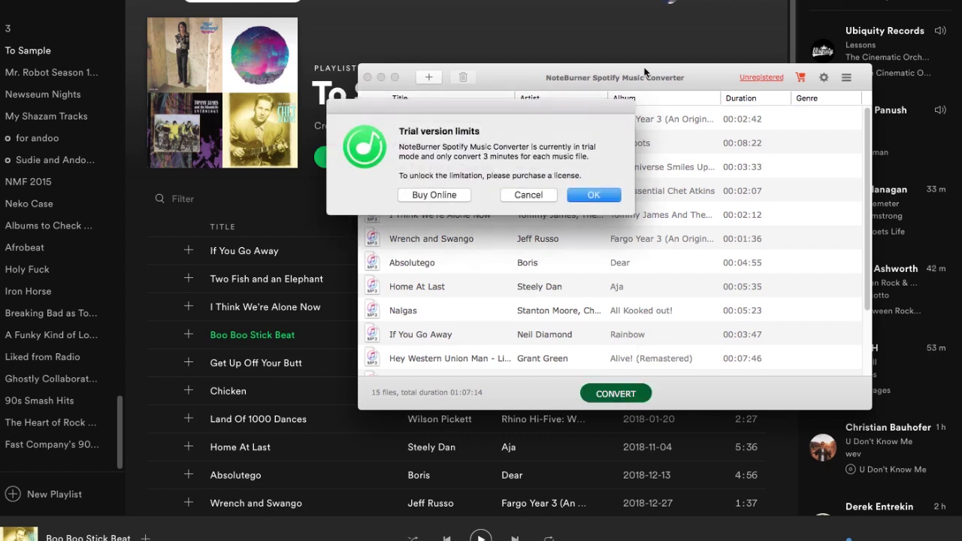
click(593, 196)
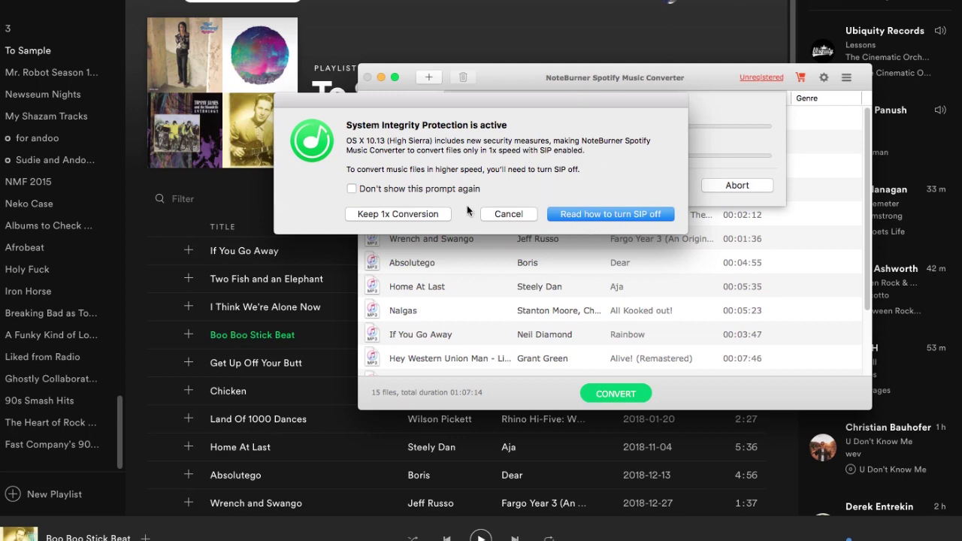
click(409, 216)
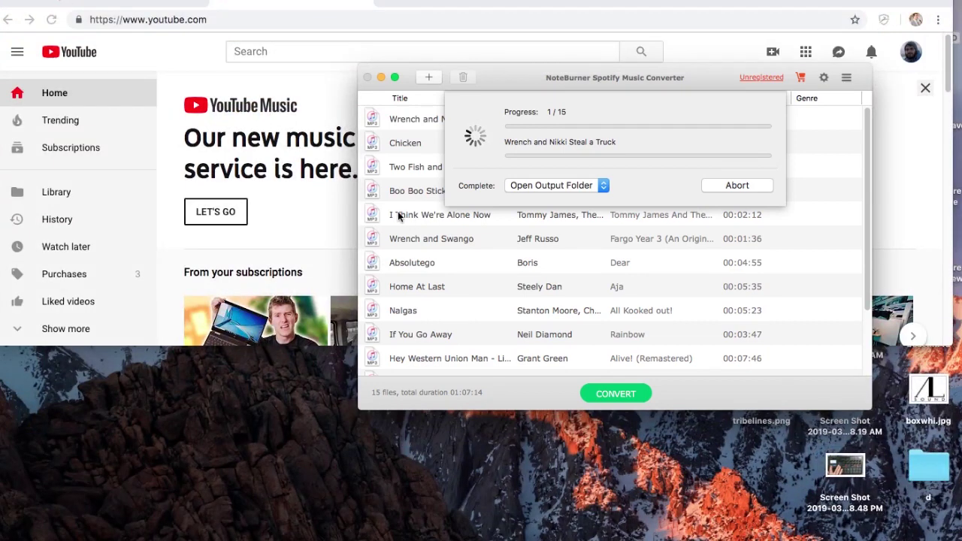
Hide the browser window behind the converter while the songs are converting
click(336, 188)
key(super+h)
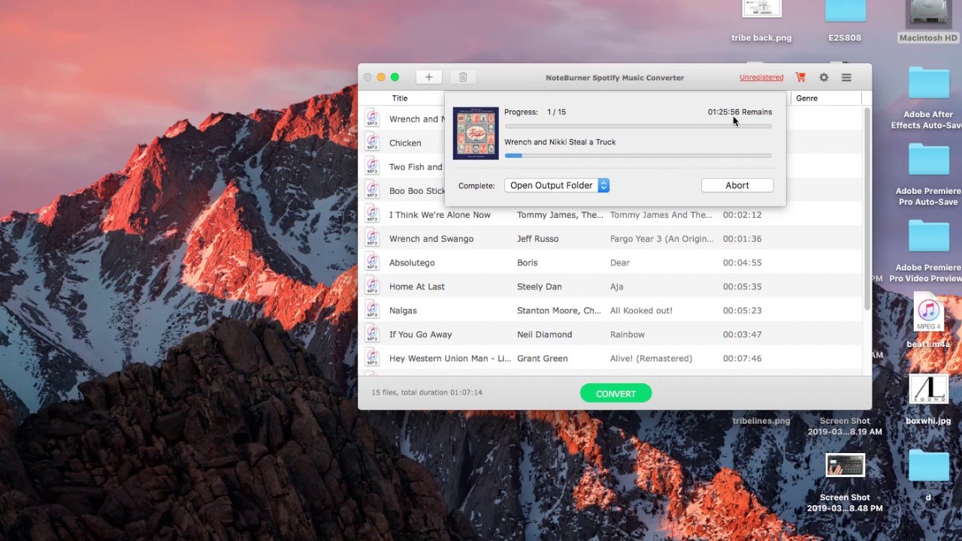
Switch to Spotify and look through the track list of the Fargo Year 3 album being played
mouse_move(676, 534)
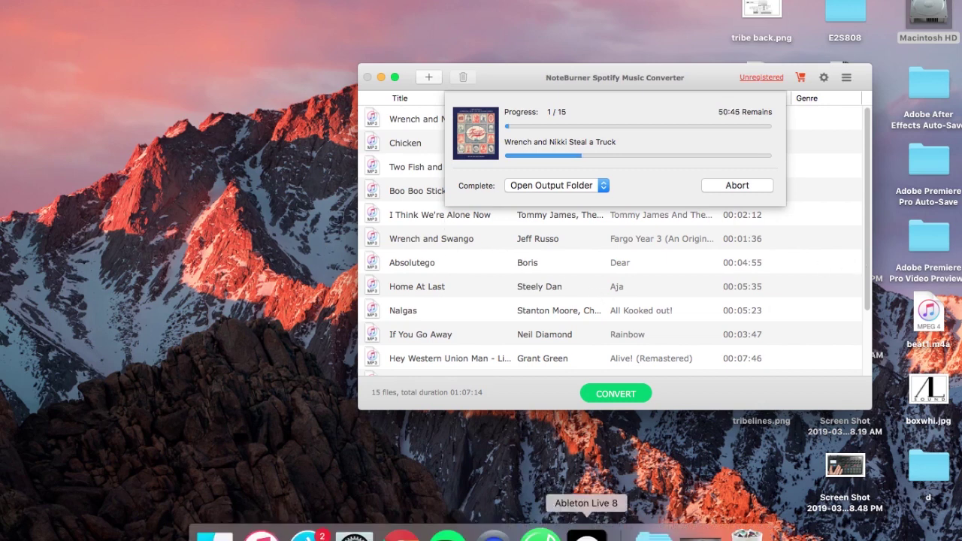
click(445, 528)
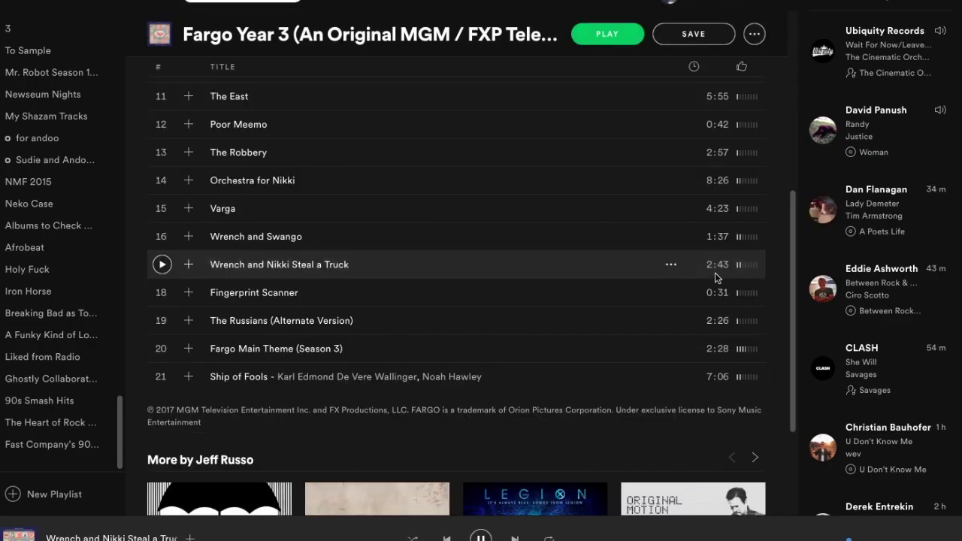
scroll(715, 272, up, 6)
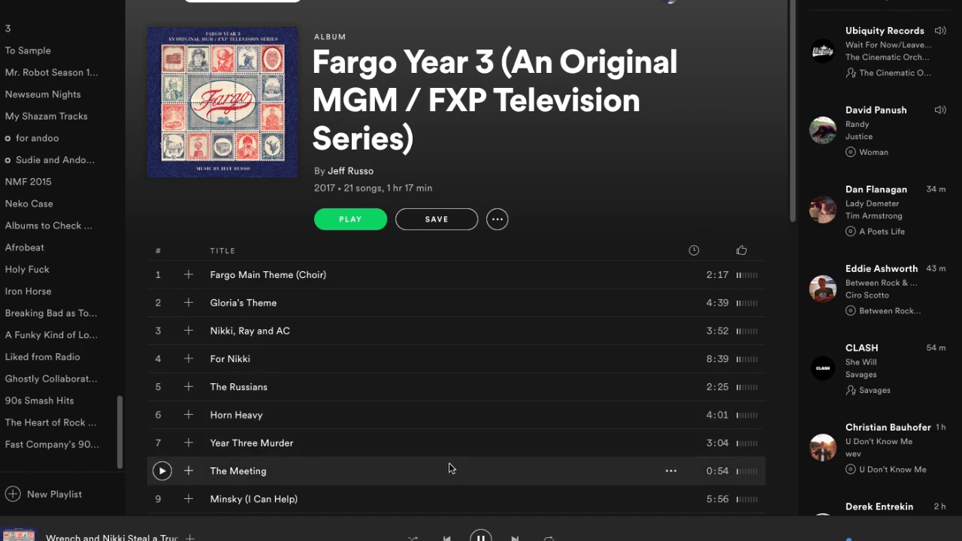
scroll(446, 447, down, 2)
scroll(445, 443, down, 4)
scroll(445, 443, up, 1)
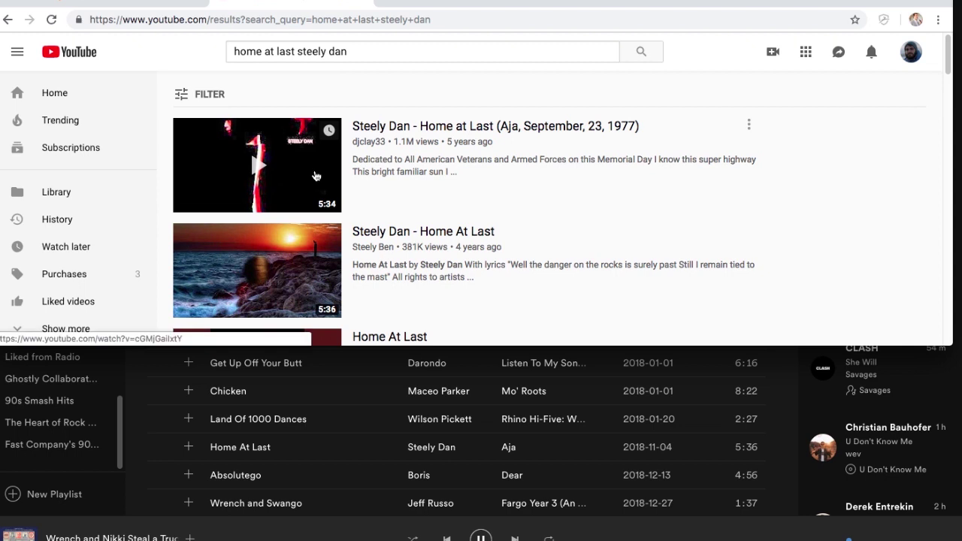
Open the YouTube video "Steely Dan - Home at Last (Aja, September, 23, 1977)", copy its link, and switch to the FLVTO converter page
click(316, 176)
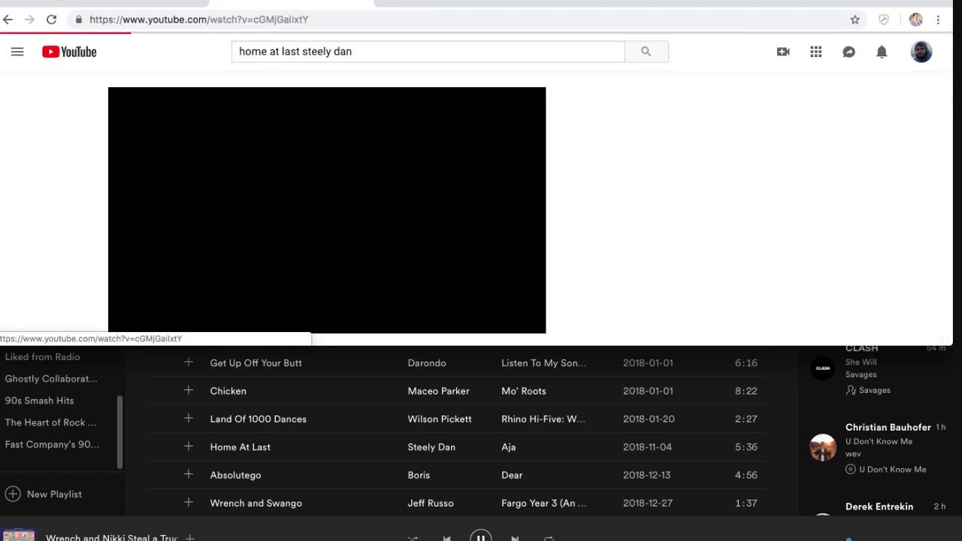
click(273, 19)
key(ctrl+Tab)
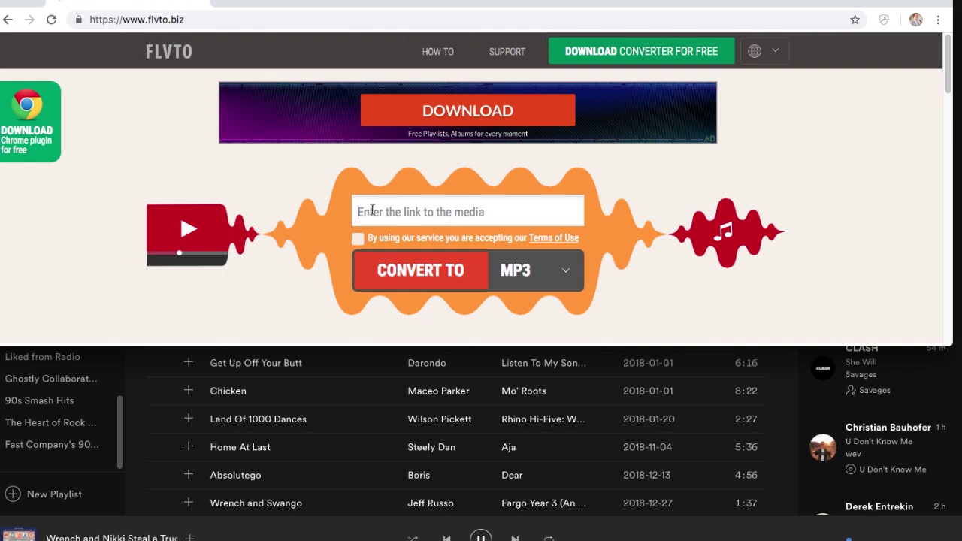
Enter the copied YouTube link in FLVTO, accept the terms, convert it to MP3 online, and close the blank pop-up window
text(https://www.youtube.com/watch?v=cGMjGaiIxtY)
click(358, 239)
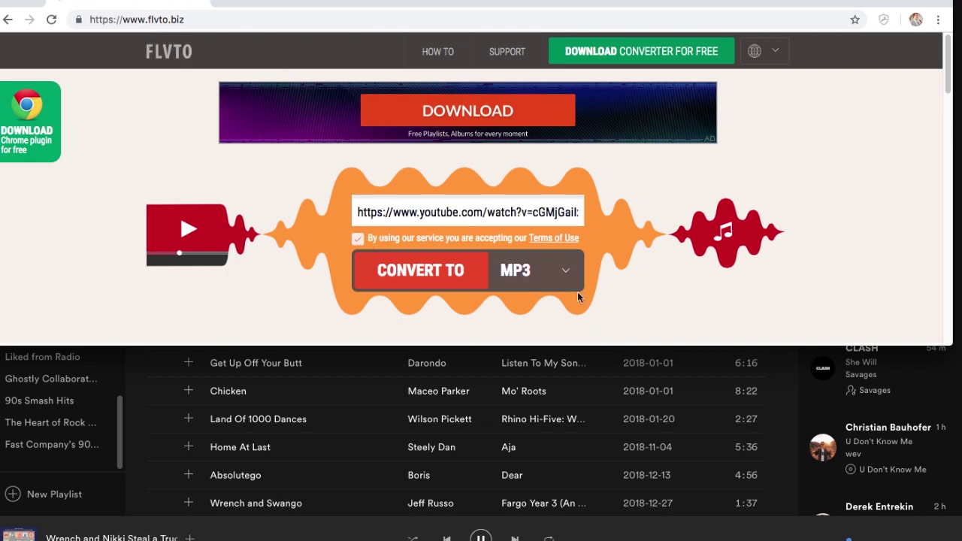
click(444, 273)
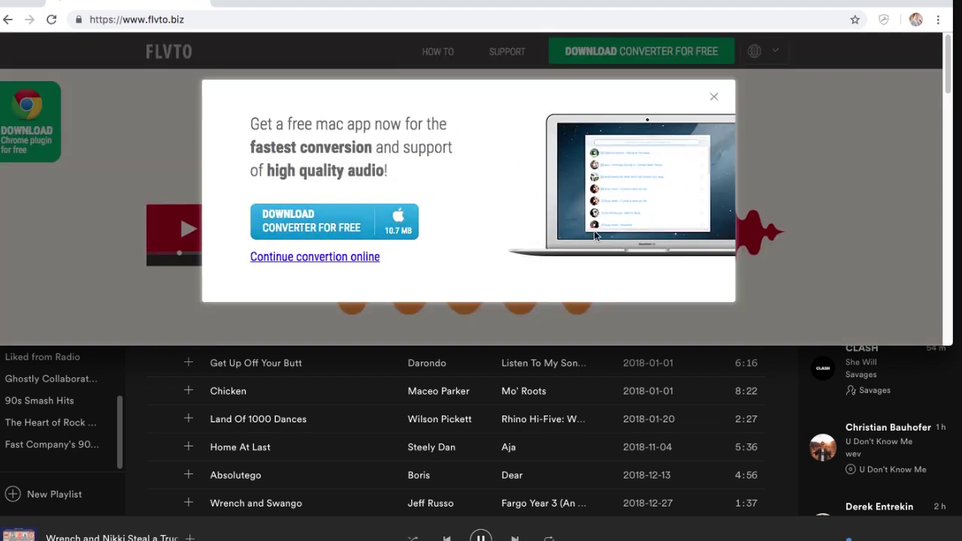
click(342, 258)
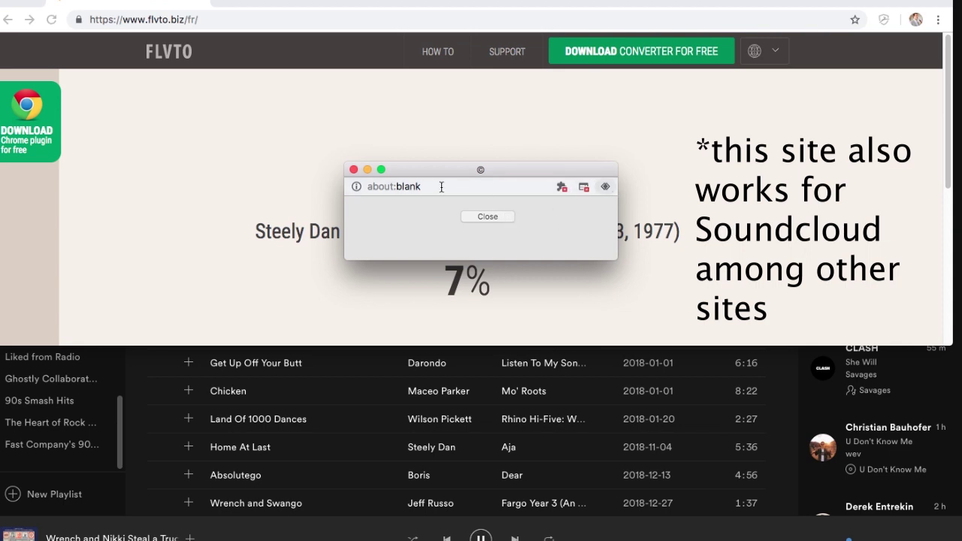
click(354, 170)
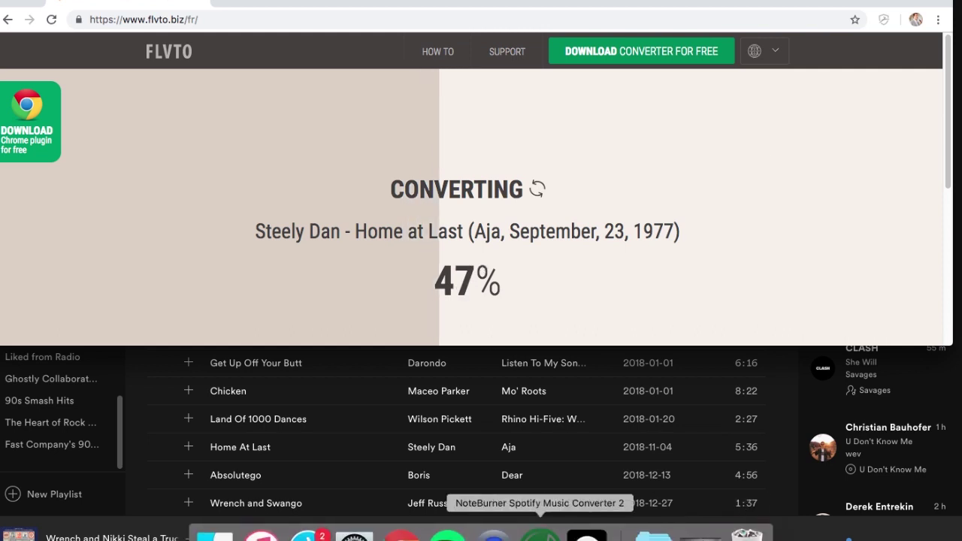
Check on NoteBurner, then download the converted Steely Dan MP3 from FLVTO and reveal it in Finder
click(538, 532)
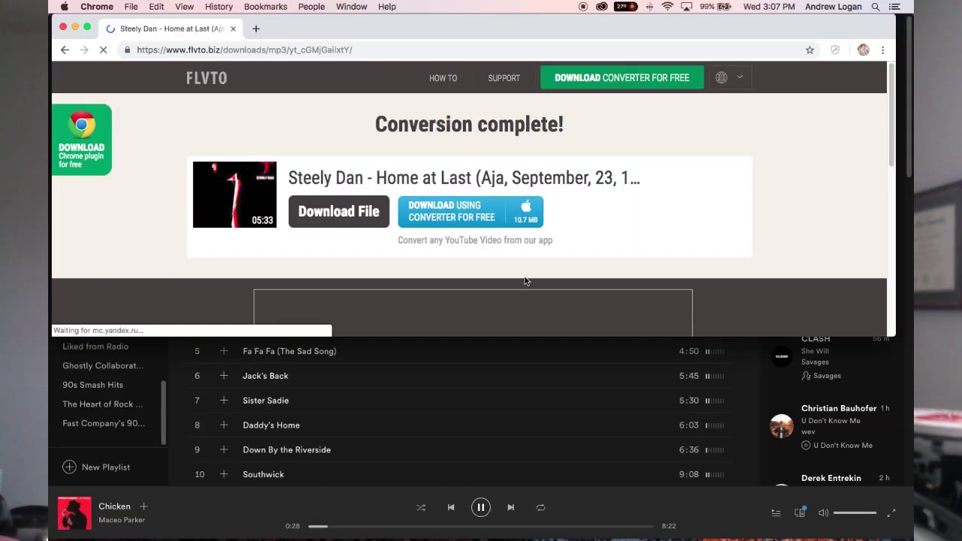
click(341, 215)
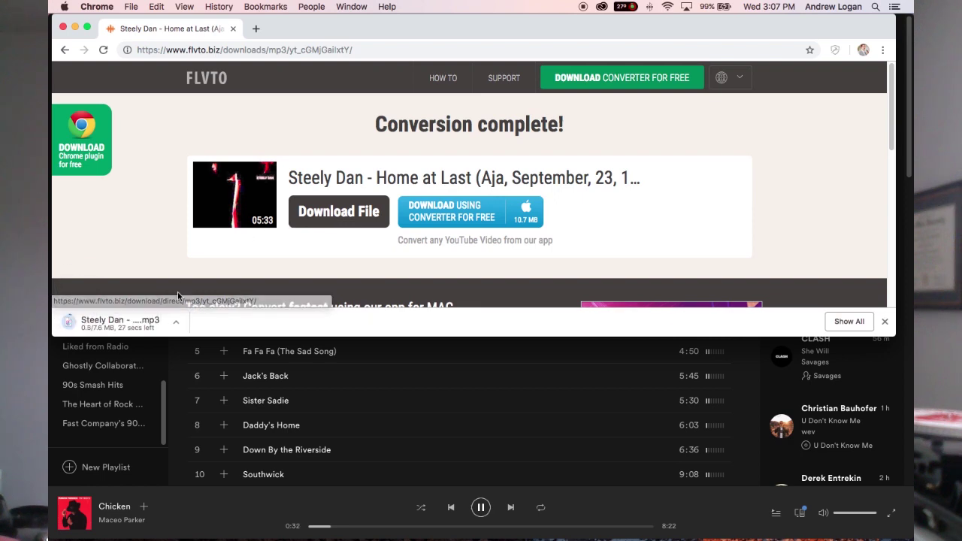
click(175, 321)
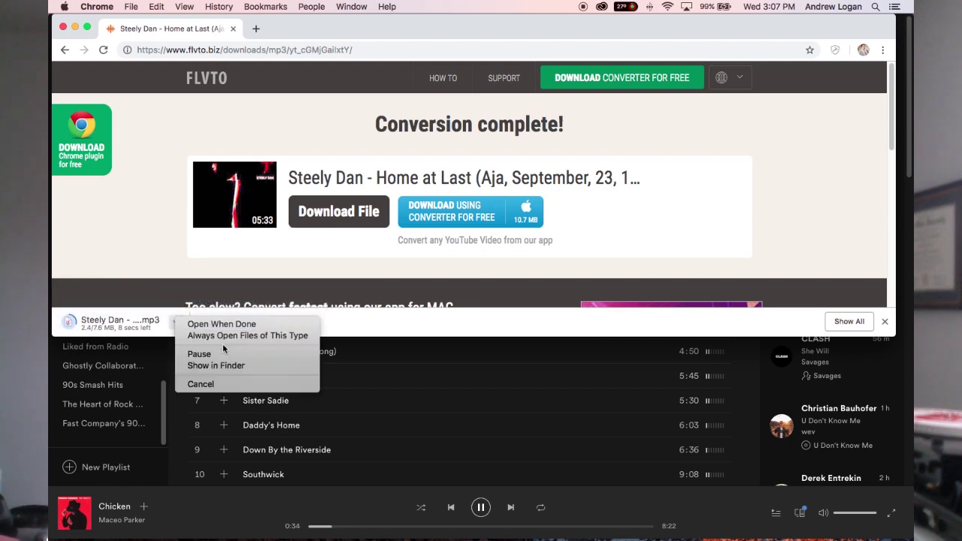
click(224, 365)
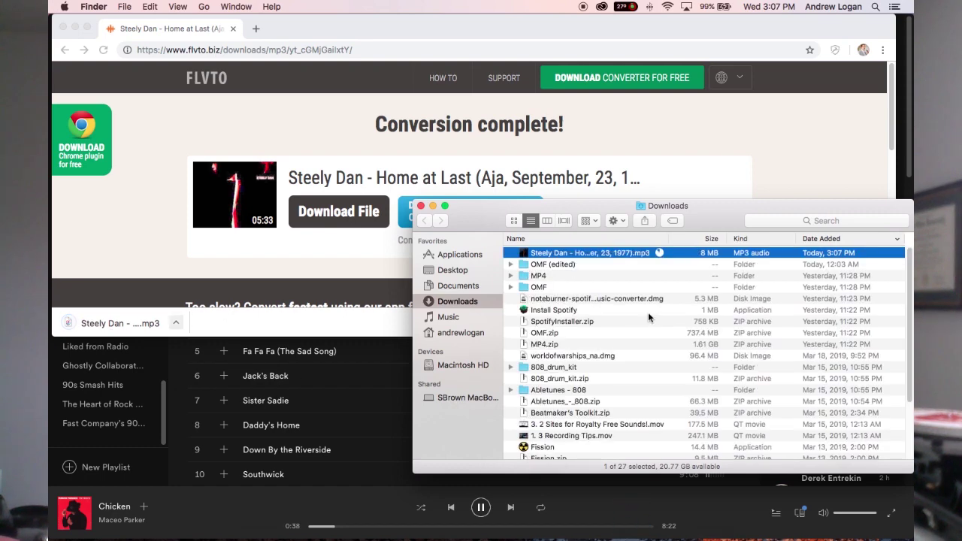
View the file information of the downloaded Steely Dan MP3 and close it again
right_click(594, 257)
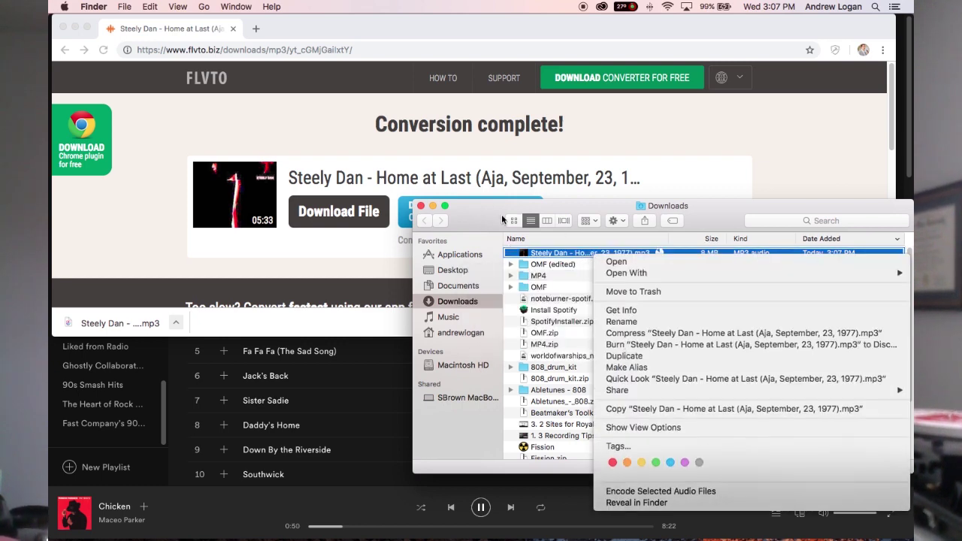
click(574, 256)
key(super+i)
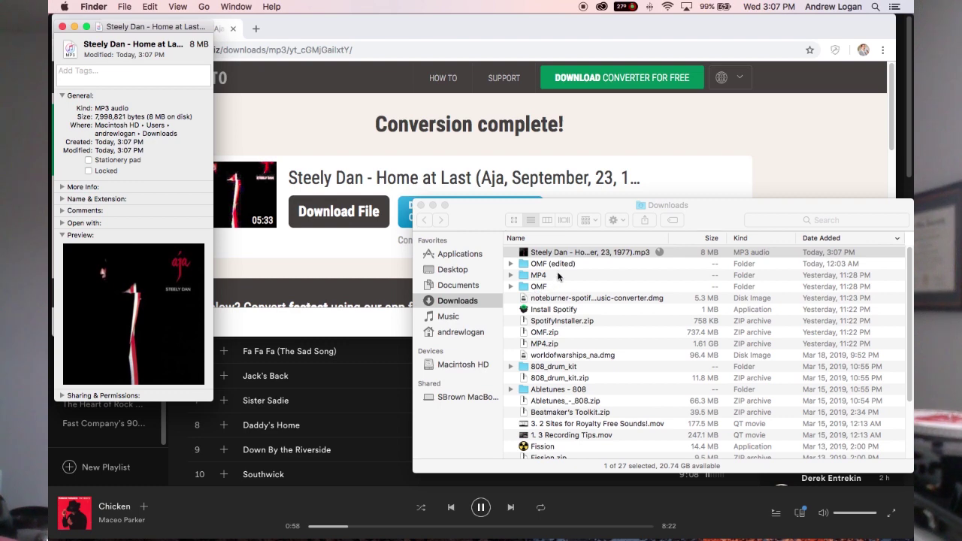
key(super+w)
Open the downloaded Steely Dan MP3 with iTunes and hide the browser and Spotify windows behind it
right_click(583, 254)
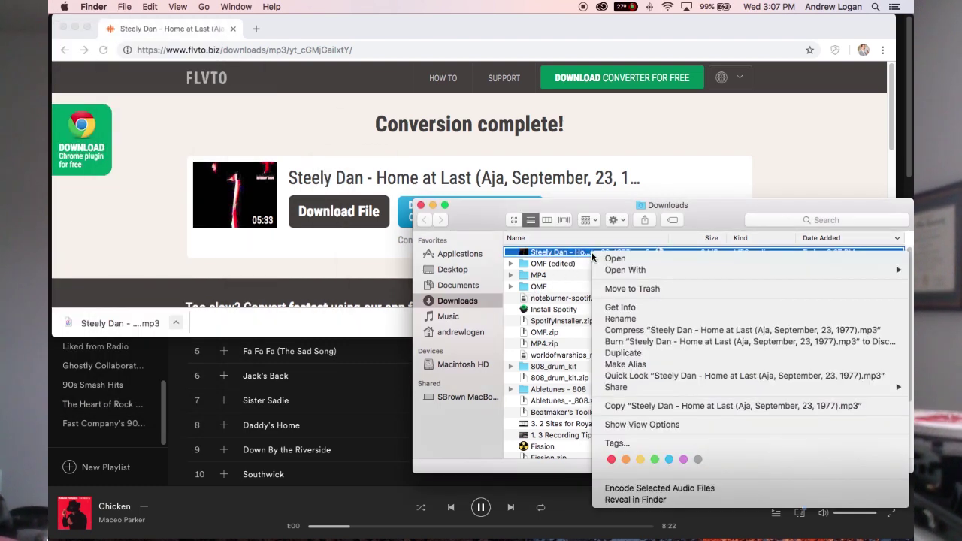
mouse_move(636, 269)
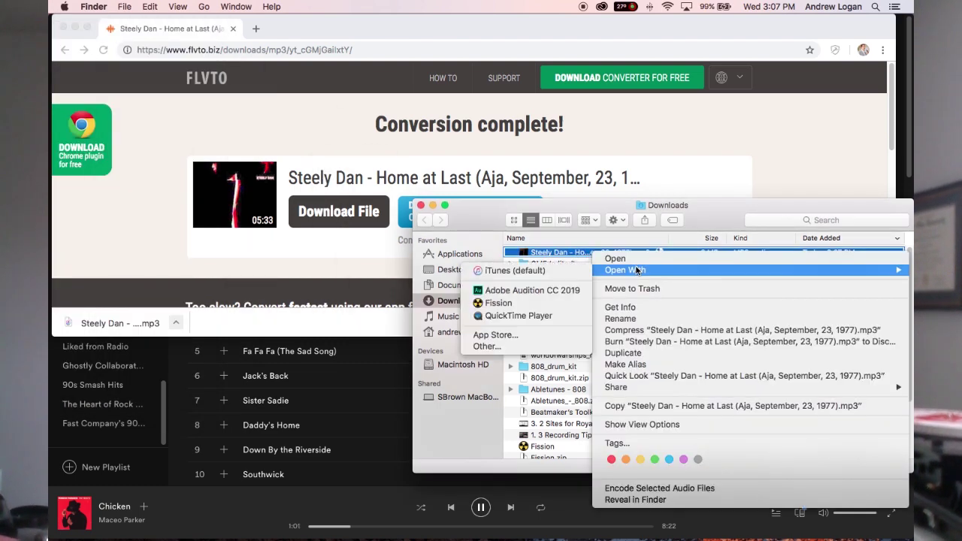
click(567, 270)
mouse_move(422, 529)
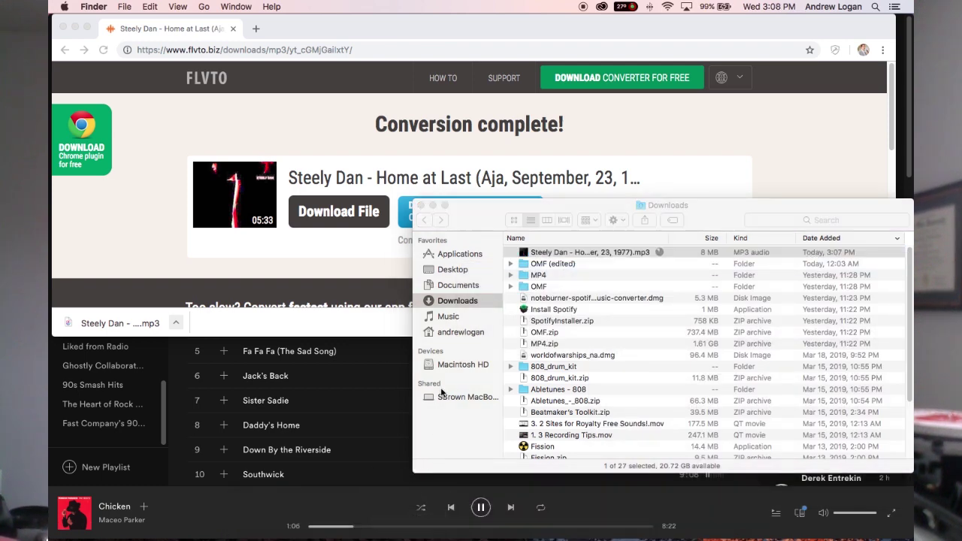
click(249, 266)
key(super+h)
click(535, 90)
key(super+h)
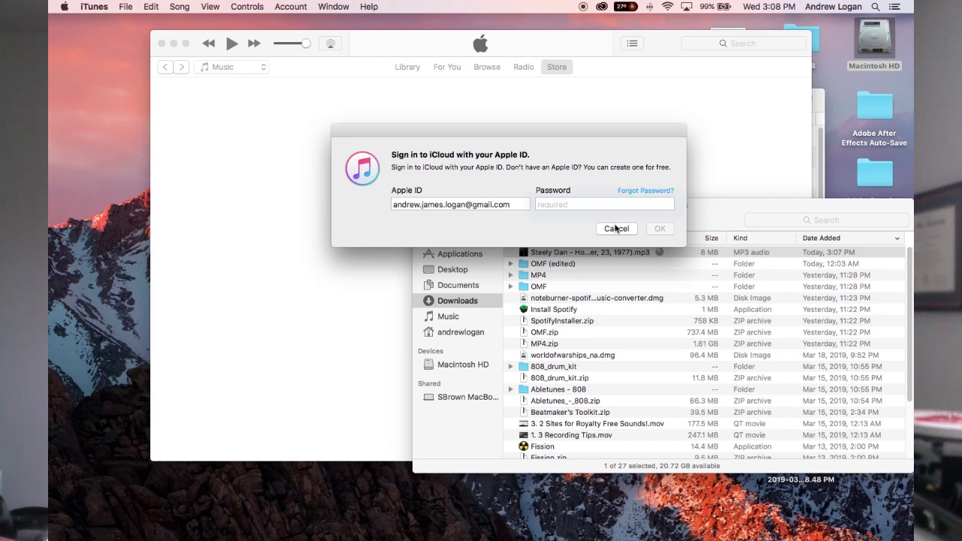
Cancel the iCloud sign-in request in iTunes and pause the song
click(615, 229)
click(614, 229)
key(Escape)
click(230, 44)
Show the iTunes music library, open the Aja album, and select the song Home At Last
click(412, 71)
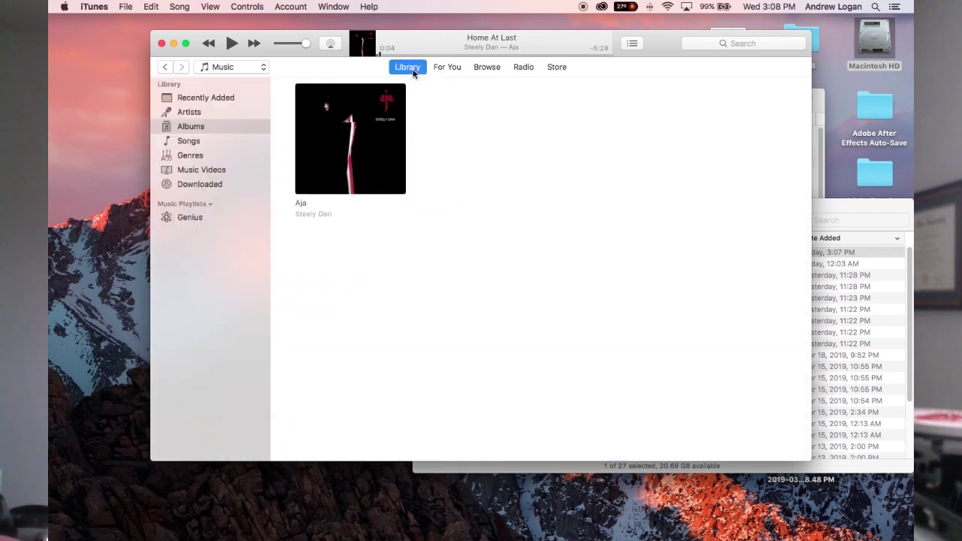
mouse_move(297, 148)
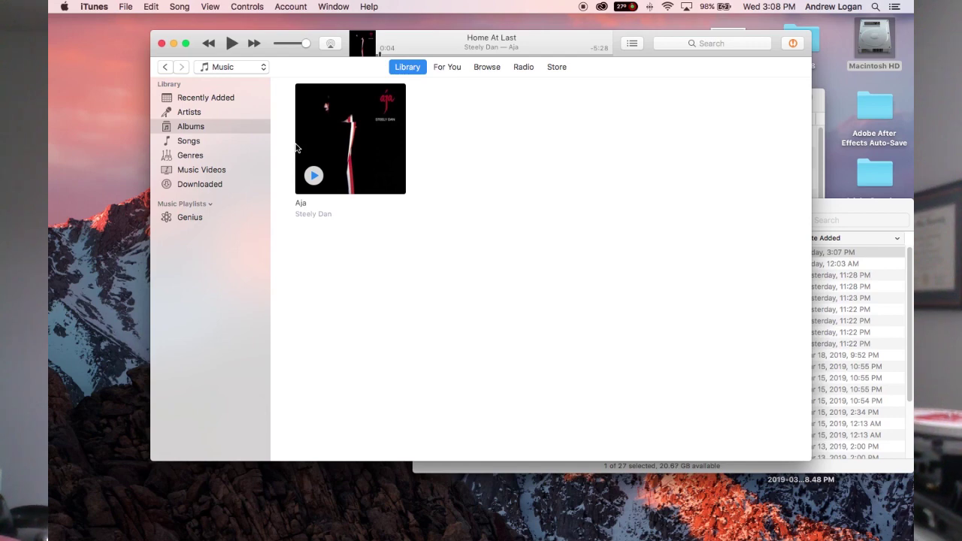
click(326, 150)
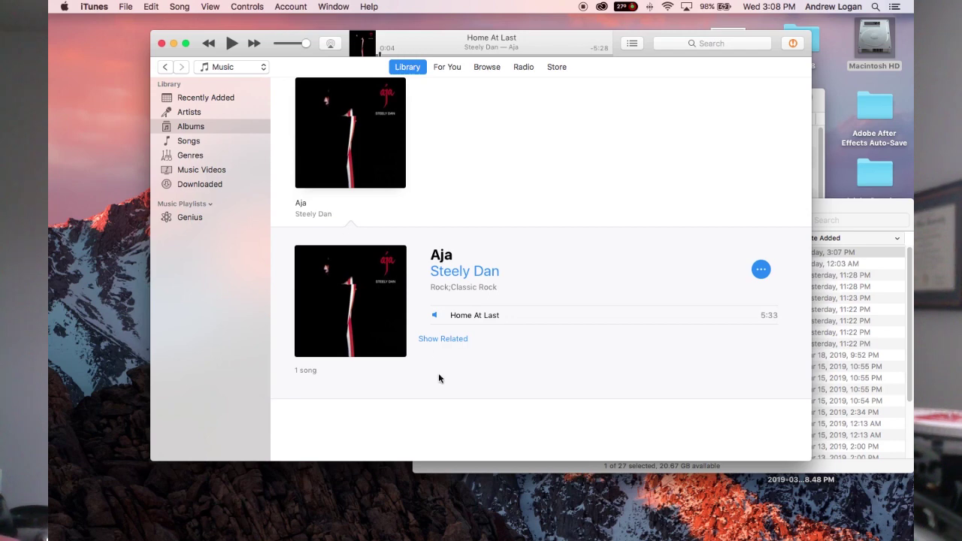
click(476, 316)
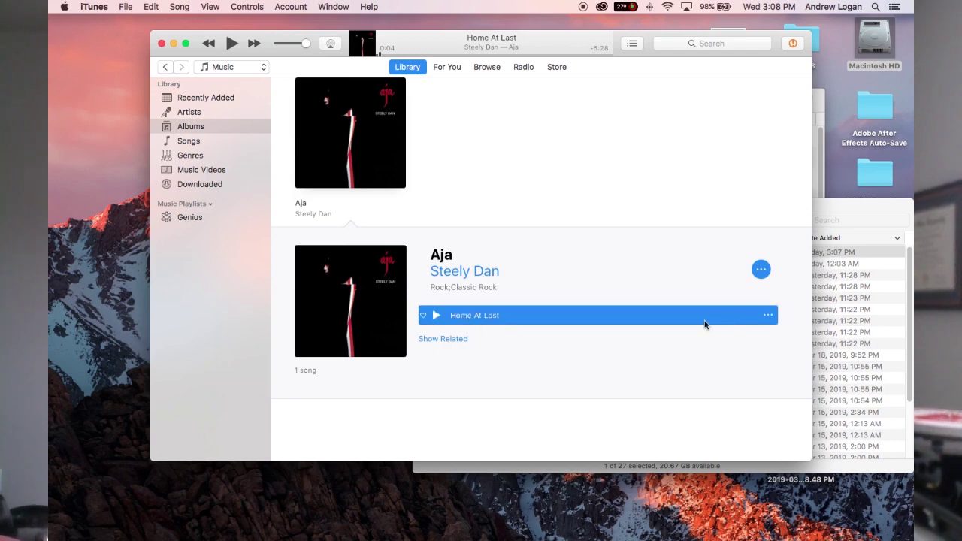
right_click(298, 287)
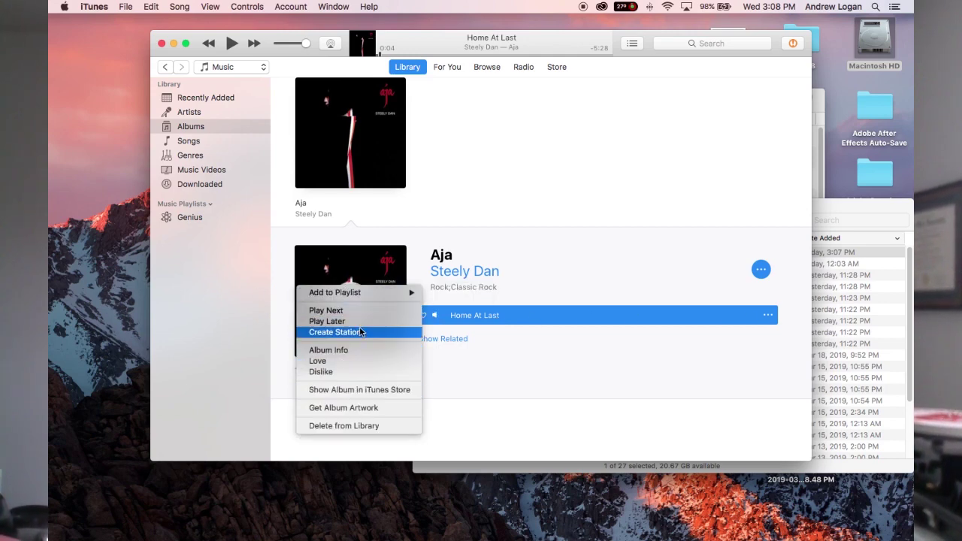
right_click(337, 167)
click(520, 126)
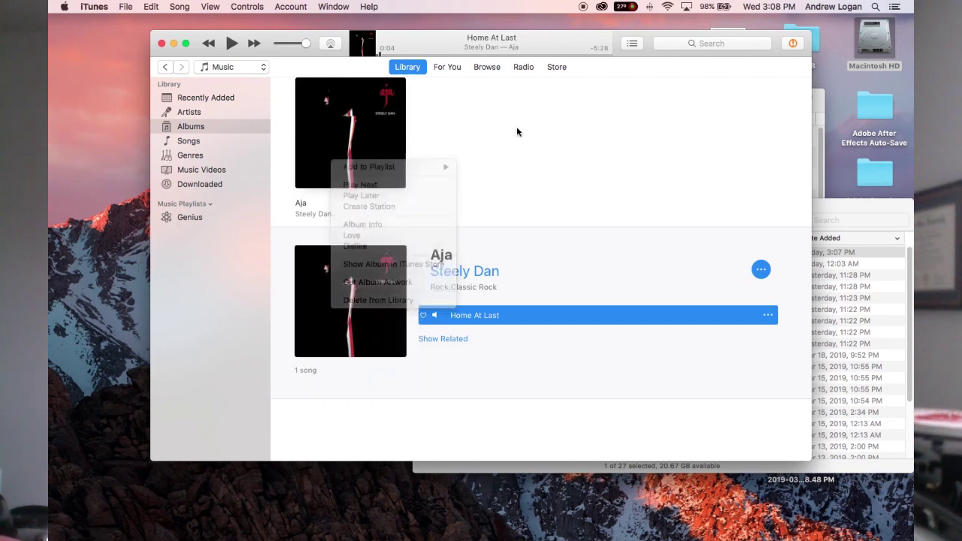
click(244, 6)
click(244, 6)
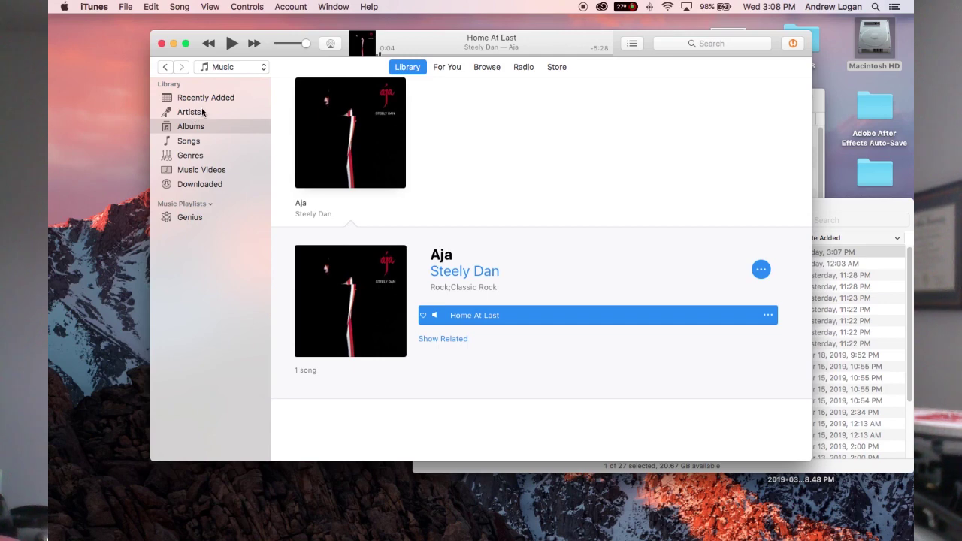
List the library by songs and enlarge the iTunes window to fill most of the screen
click(191, 142)
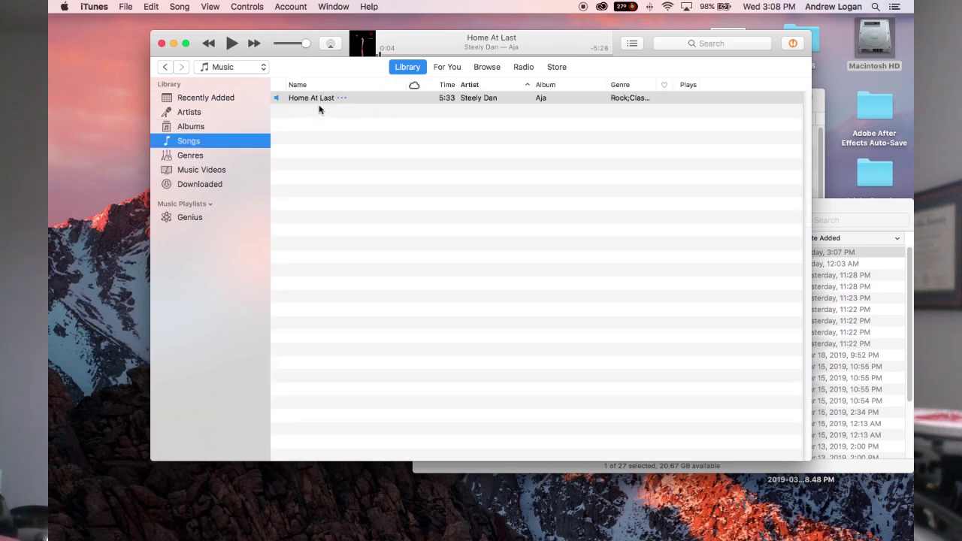
drag(311, 34, 276, 18)
drag(768, 442, 873, 491)
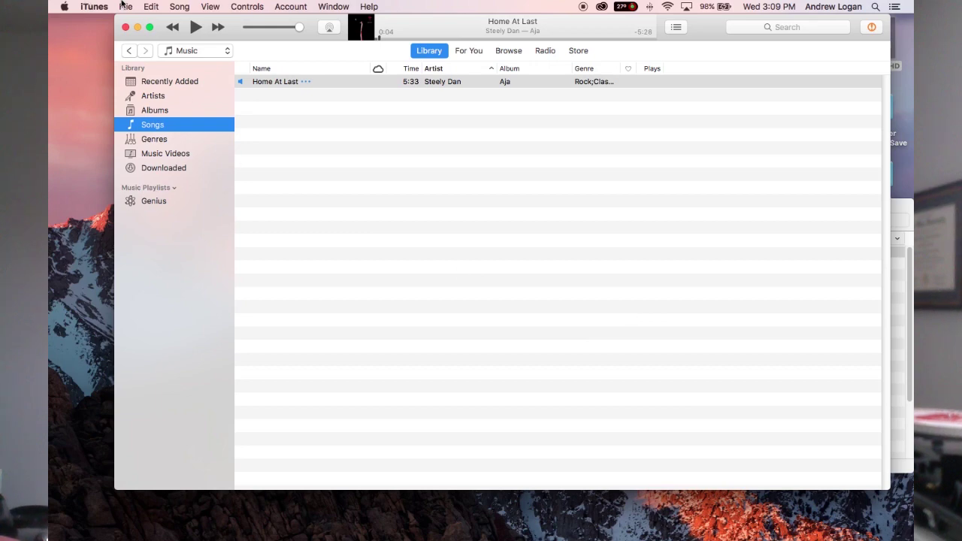
Show the iTunes status bar below the song list
click(211, 6)
click(214, 4)
click(215, 4)
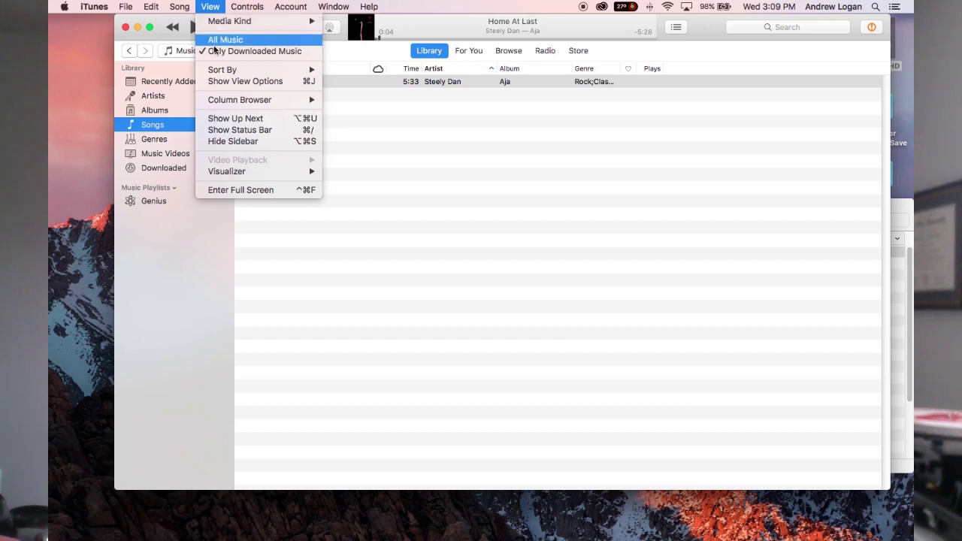
click(249, 131)
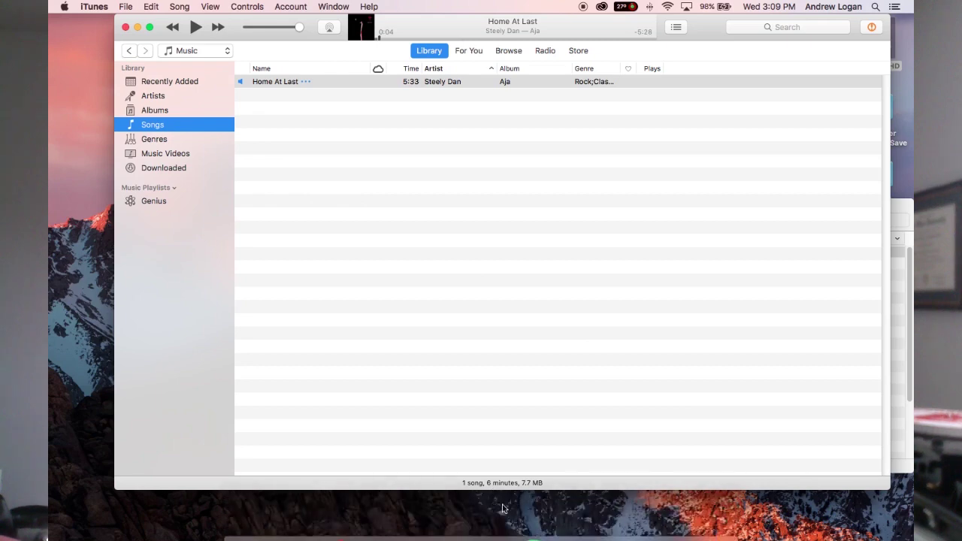
click(402, 214)
click(273, 83)
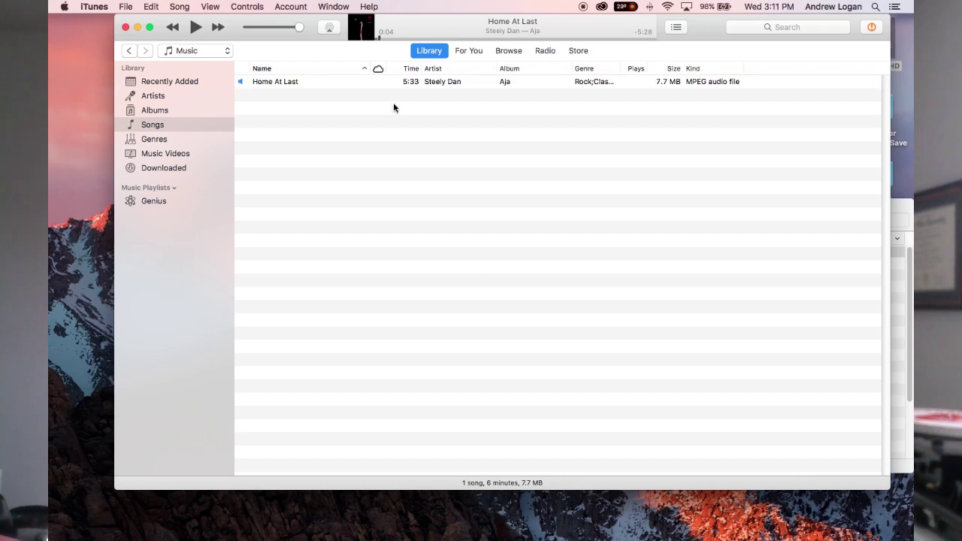
Turn on list view checkboxes in the iTunes preferences, and toggle the Home At Last checkbox off and on
key(super+comma)
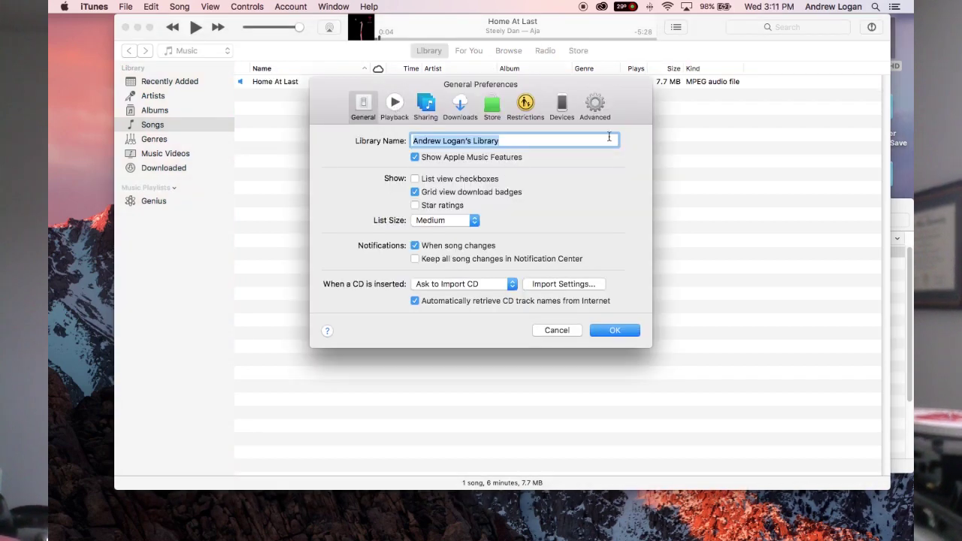
drag(623, 109, 683, 173)
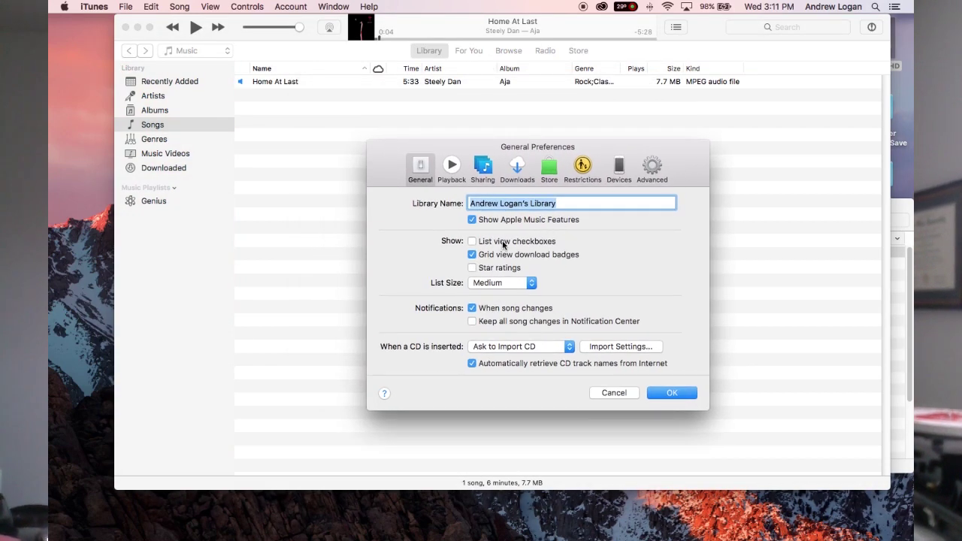
click(504, 244)
click(672, 393)
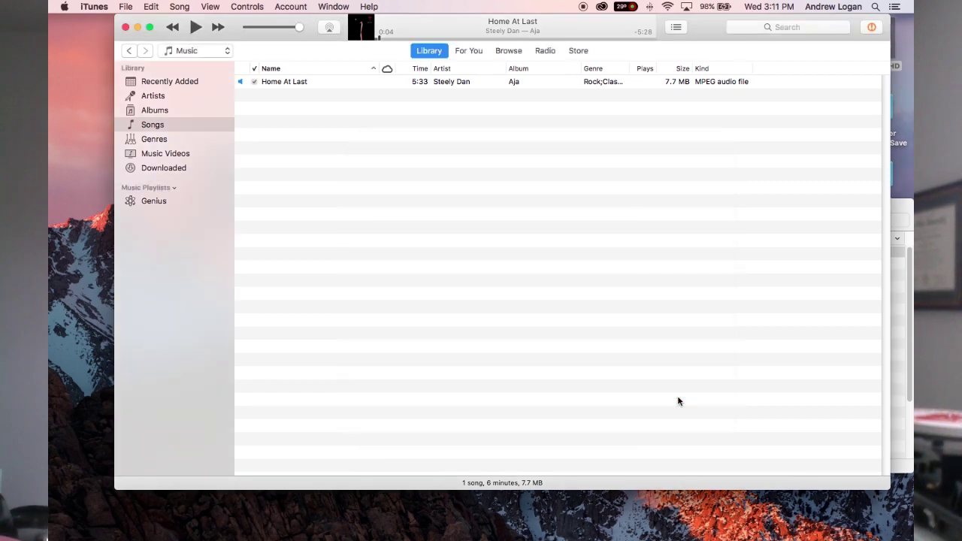
click(255, 81)
click(254, 81)
Remove Recently Added, Albums, Genres, Music Videos and Downloaded from the library sidebar, keeping only Artists and Songs
click(207, 67)
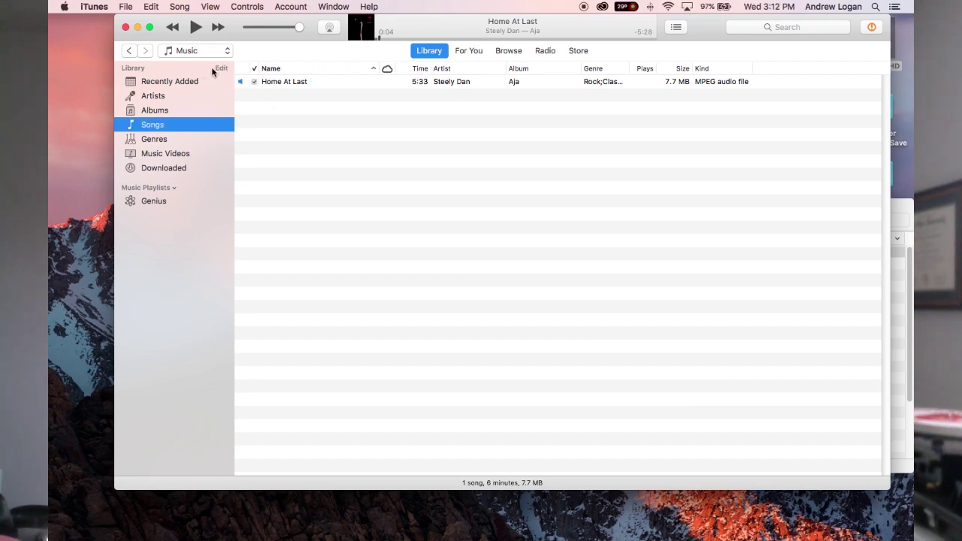
click(221, 69)
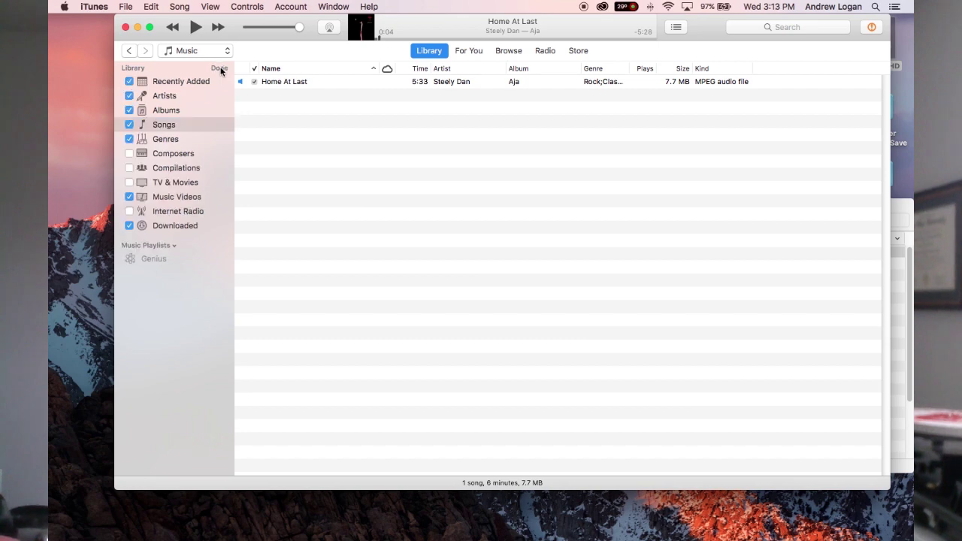
click(129, 110)
click(129, 82)
click(128, 198)
click(129, 227)
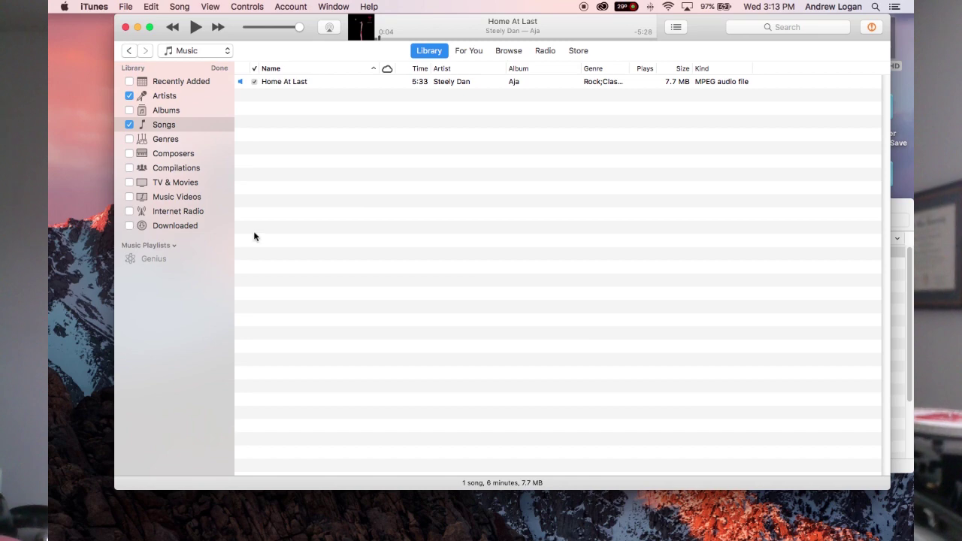
click(223, 69)
Create a new music playlist with the default name Playlist
right_click(177, 116)
click(154, 121)
click(221, 116)
click(219, 117)
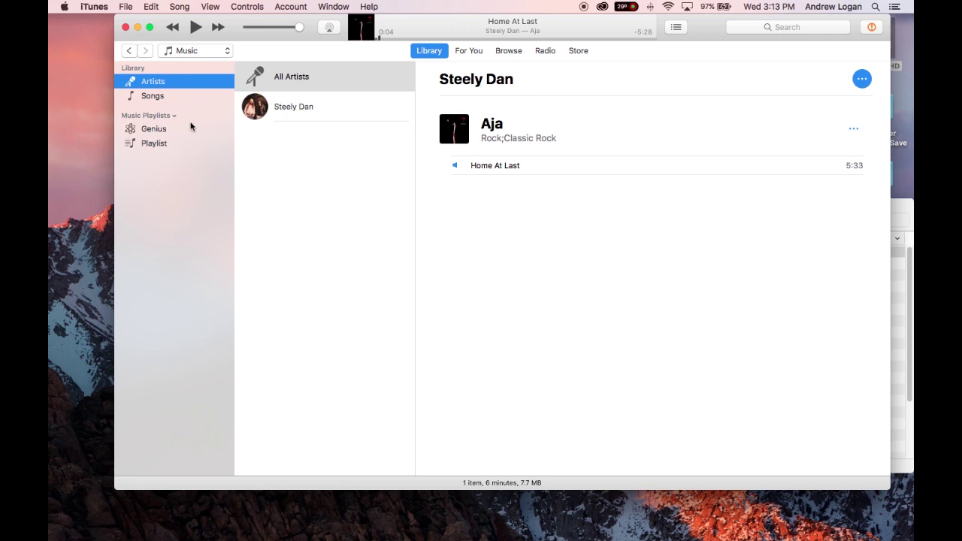
Open the Songs list and remove Artists from the library sidebar, leaving only Songs
click(160, 95)
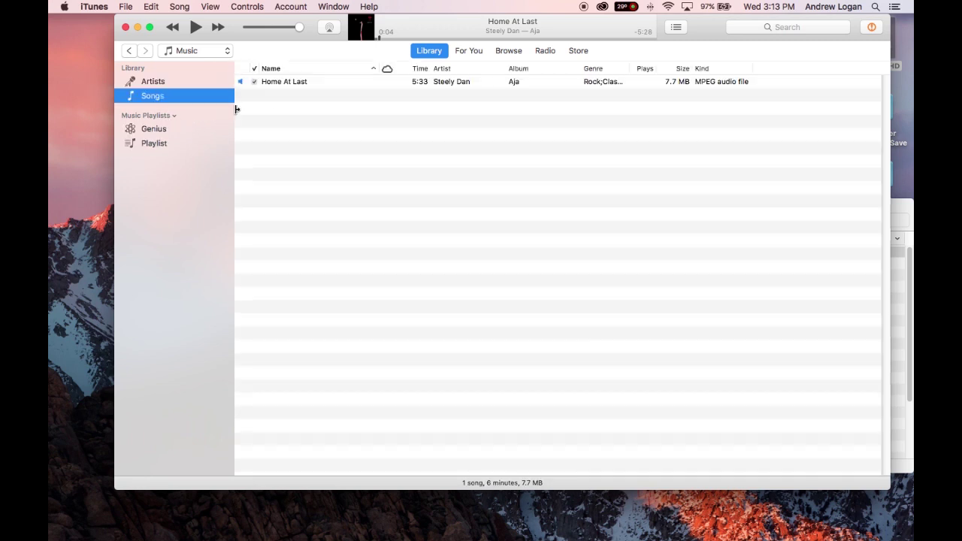
click(219, 68)
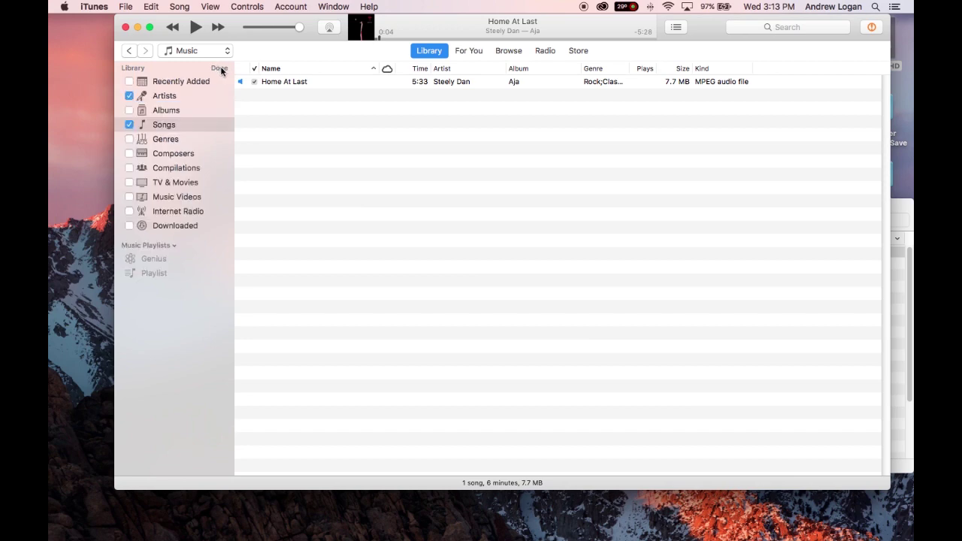
click(130, 96)
click(220, 68)
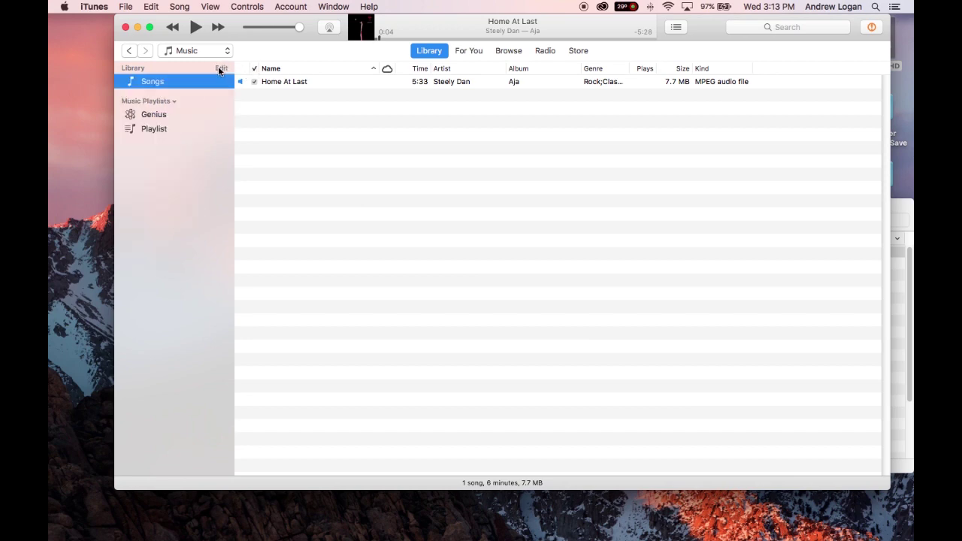
click(432, 129)
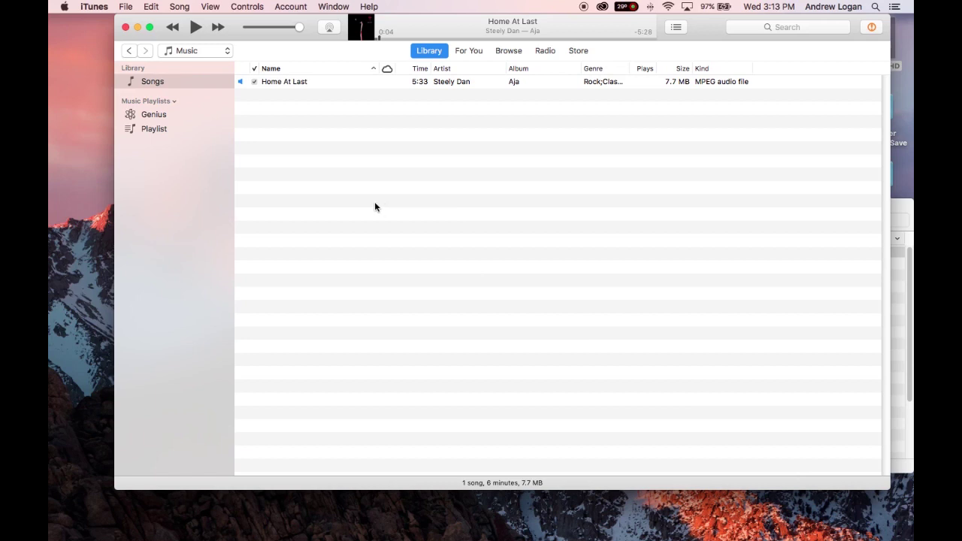
click(282, 88)
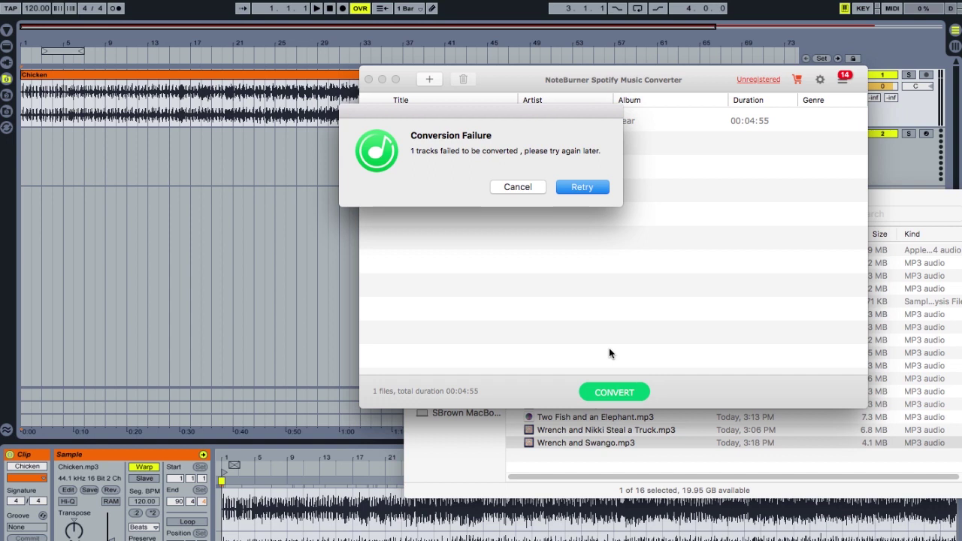
Dismiss the conversion failure message without retrying and quit NoteBurner
drag(563, 107, 698, 141)
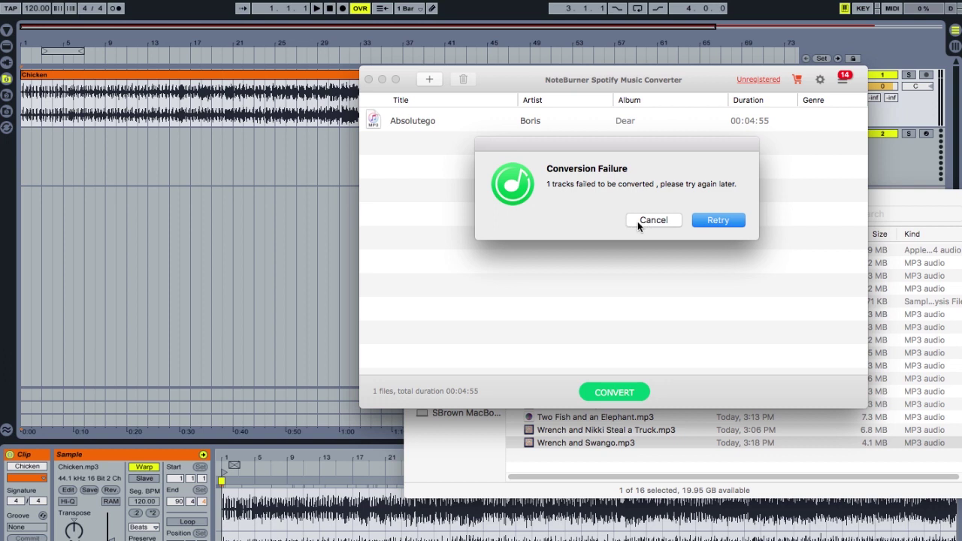
click(663, 216)
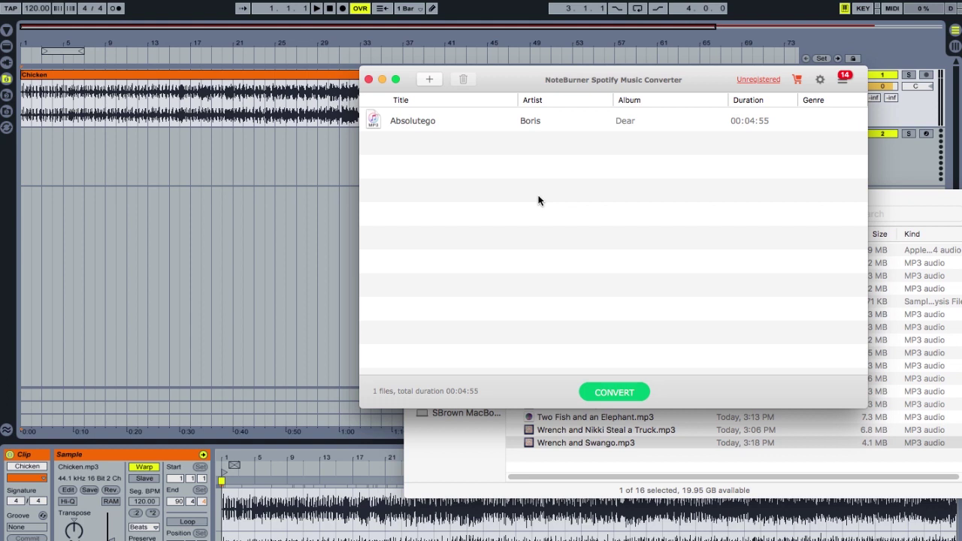
key(super+q)
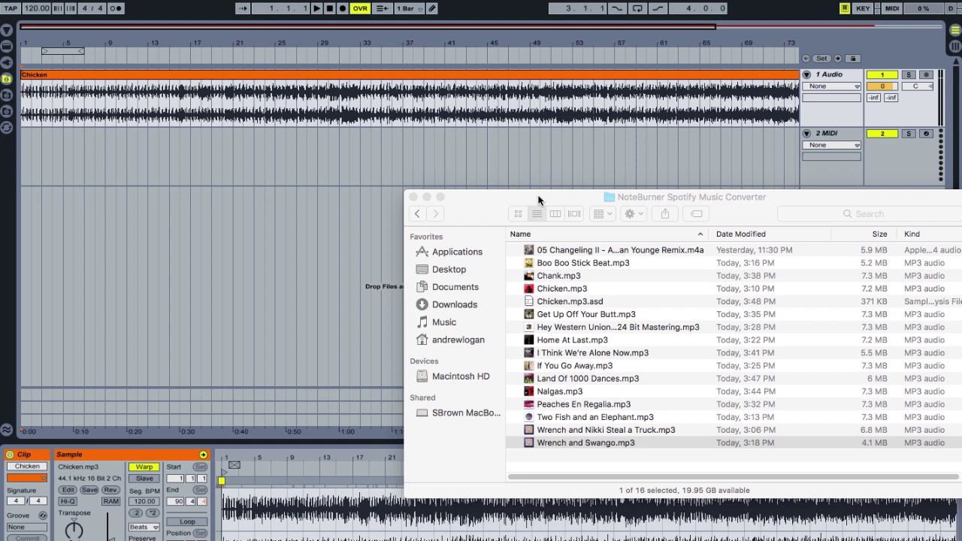
Switch to Ableton Live and bring its arrangement in front of the converted music folder
mouse_move(586, 535)
click(330, 12)
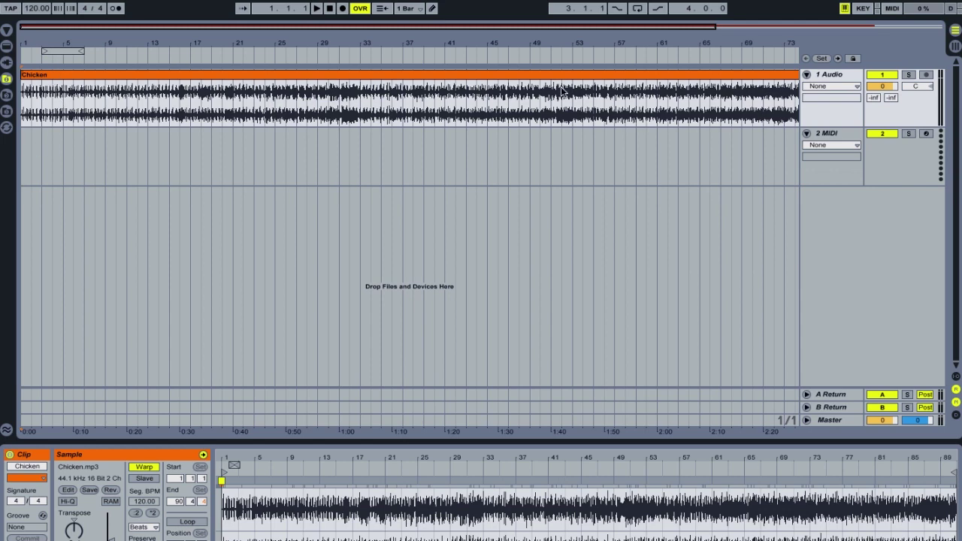
click(221, 526)
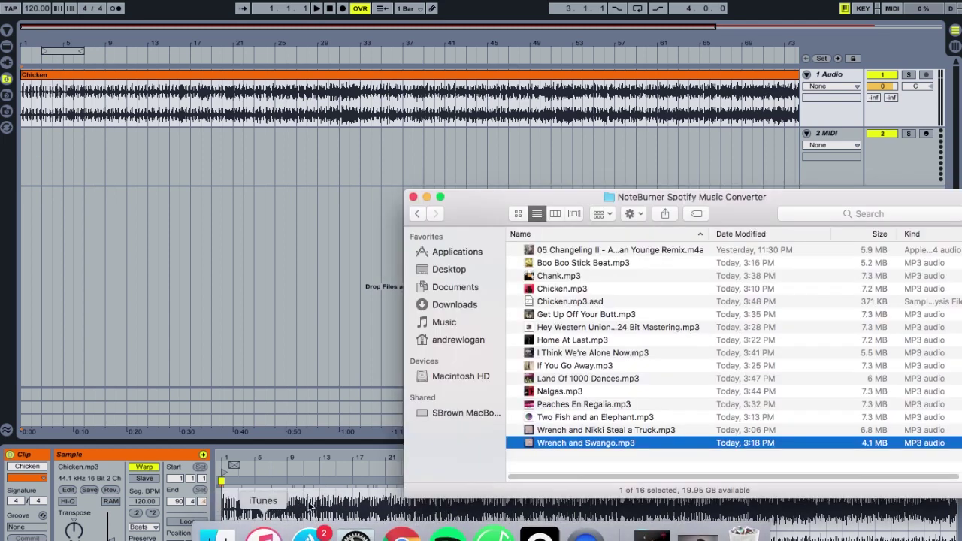
click(26, 187)
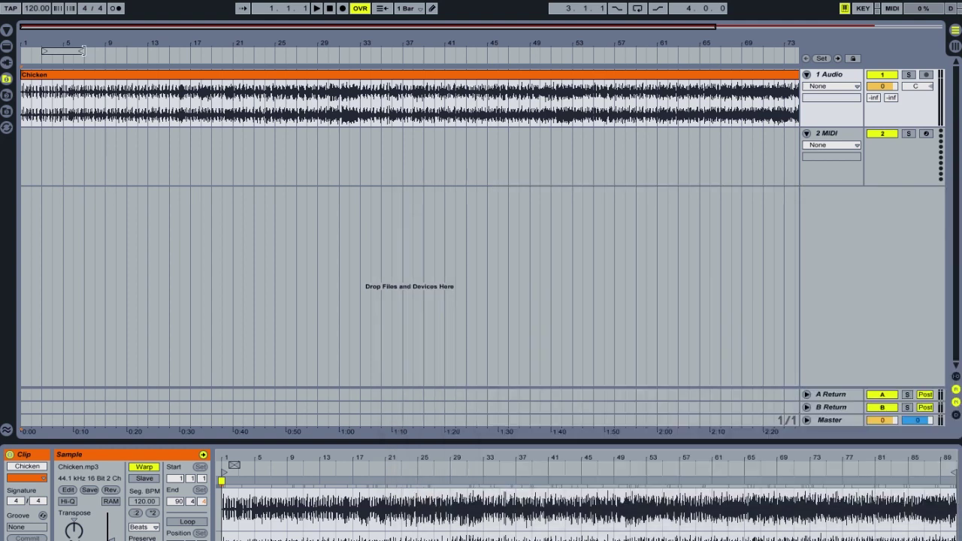
Select the Chicken clip on the 1 Audio track, play its opening bars, and turn off Warp
click(82, 76)
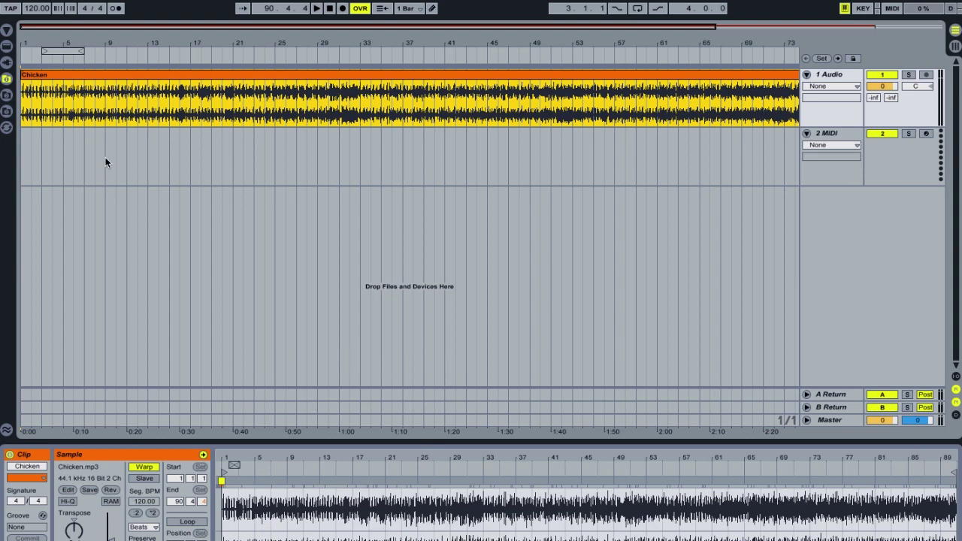
key(space)
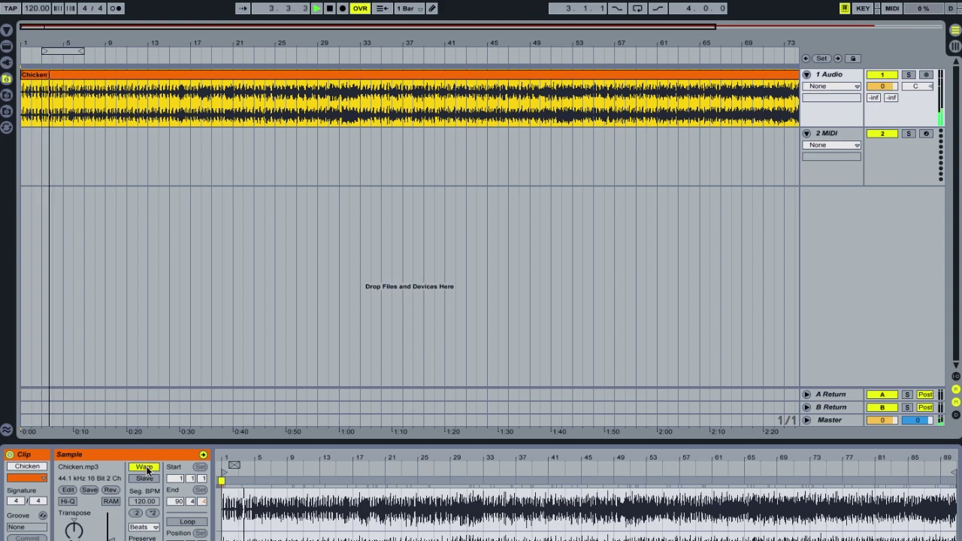
key(space)
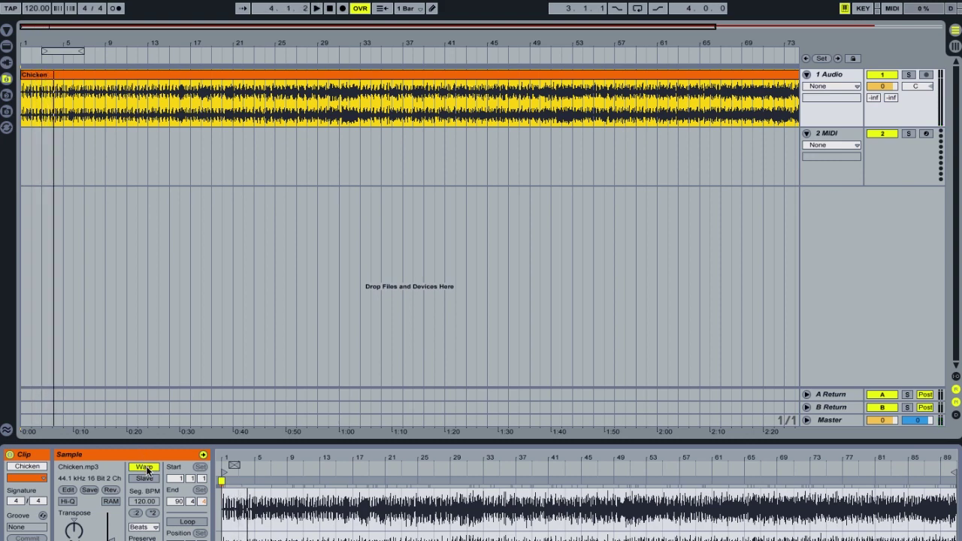
click(146, 469)
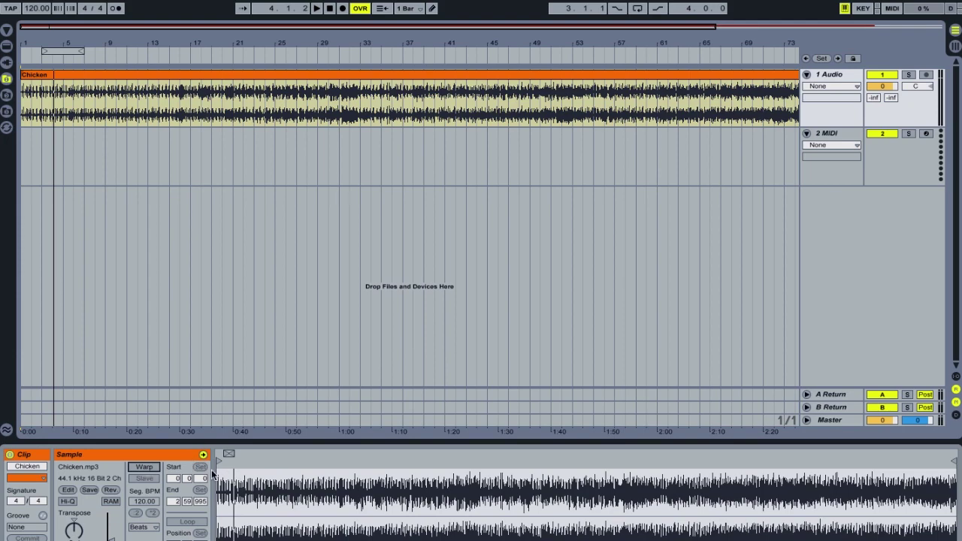
Examine the opening of the Chicken sample's waveform up close and play it from the start to locate the first downbeat
drag(41, 29, 24, 27)
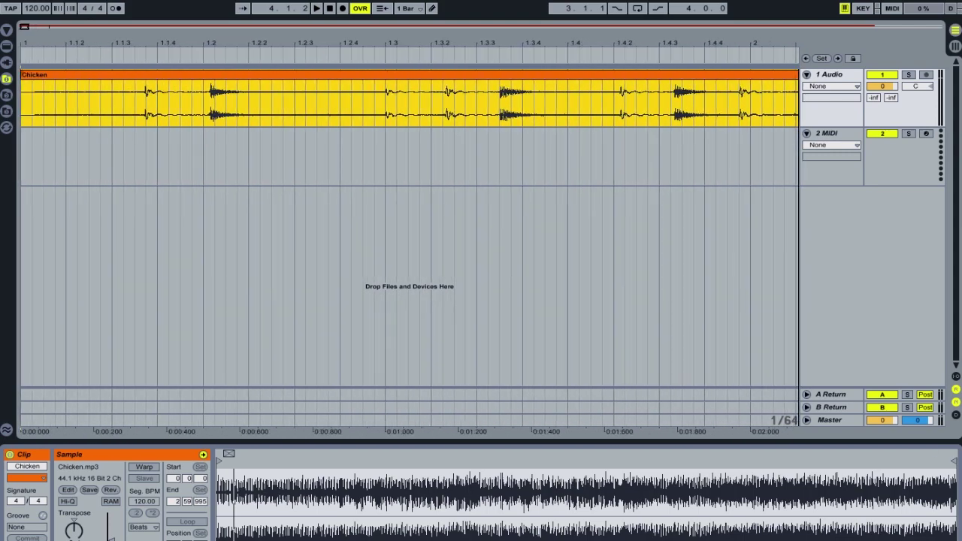
click(239, 465)
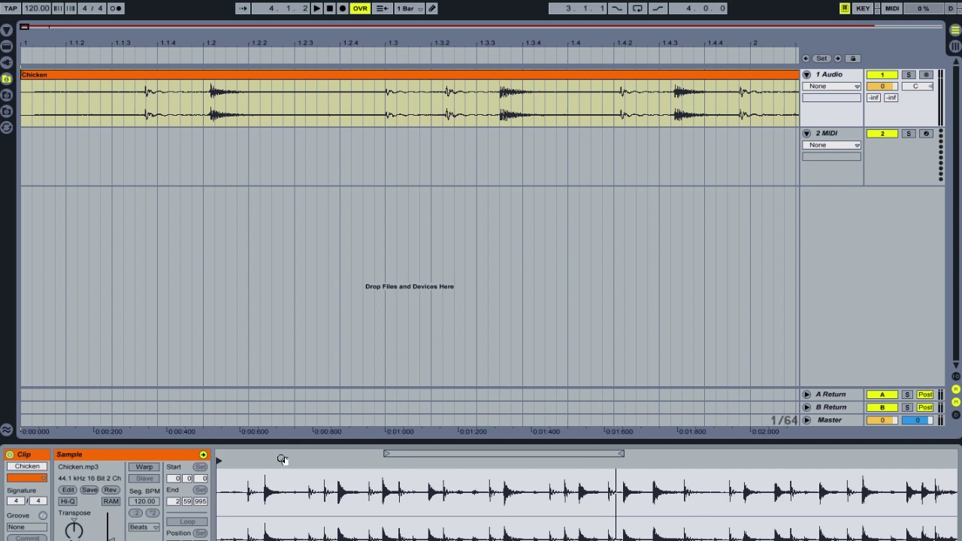
drag(248, 466, 541, 468)
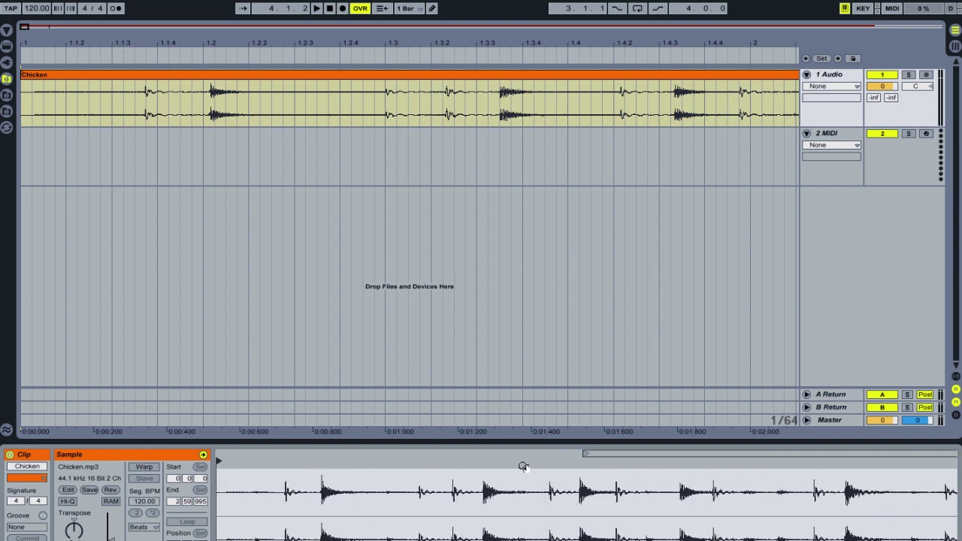
click(221, 469)
click(226, 468)
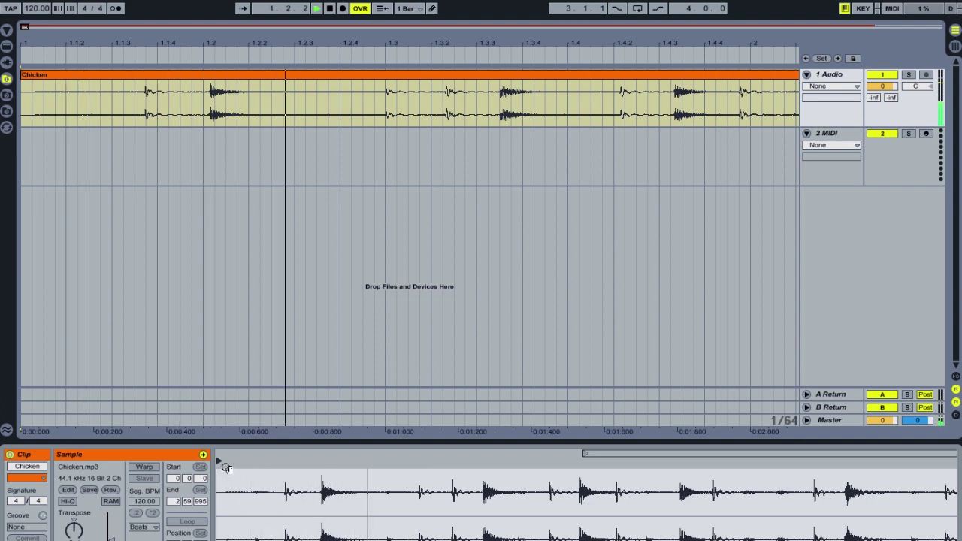
key(space)
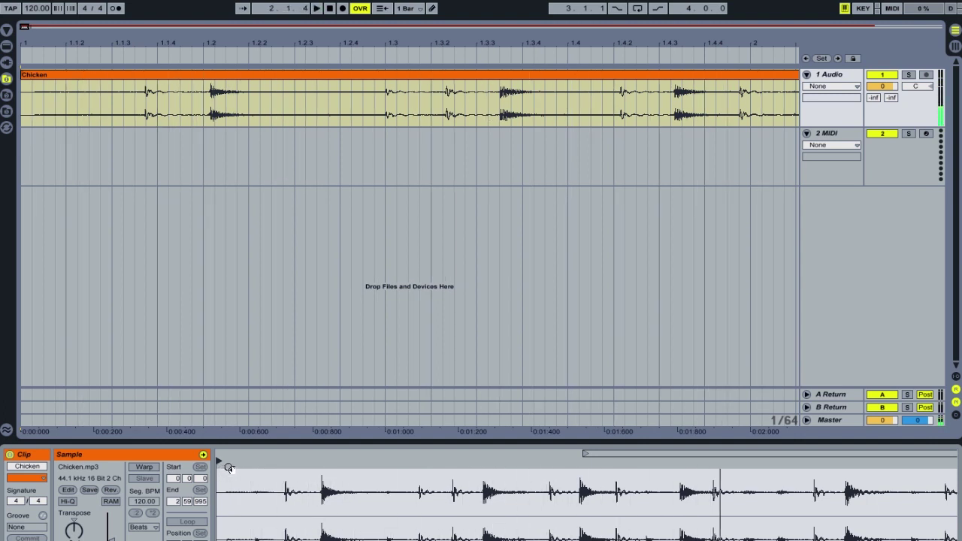
Move the Chicken clip's start marker to the downbeat at 0:02:444 and play from there
mouse_move(219, 462)
mouse_down()
mouse_move(723, 461)
mouse_move(715, 462)
mouse_up()
click(720, 496)
key(space)
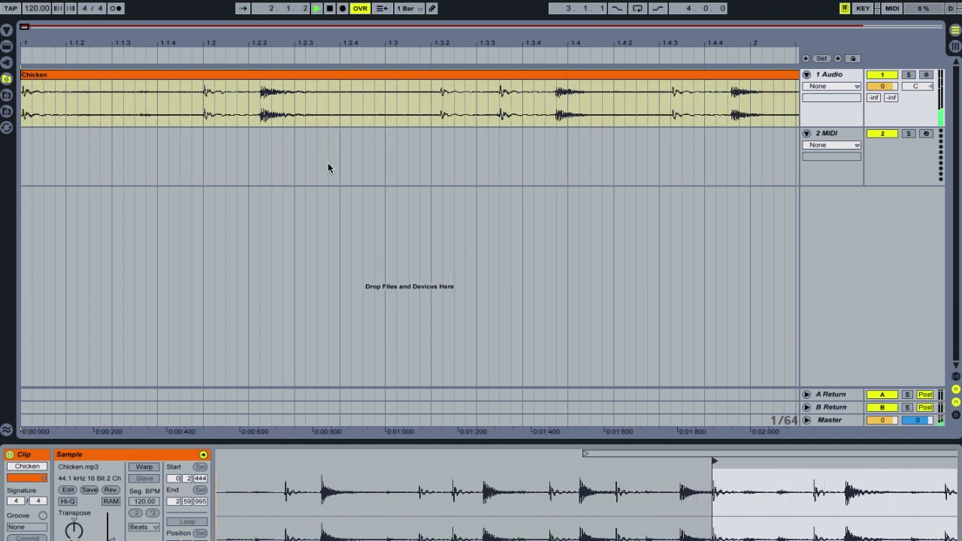
key(space)
Fine-tune the Chicken clip's start marker to 0:02:446, just before the drum hit's transient
drag(728, 460, 728, 534)
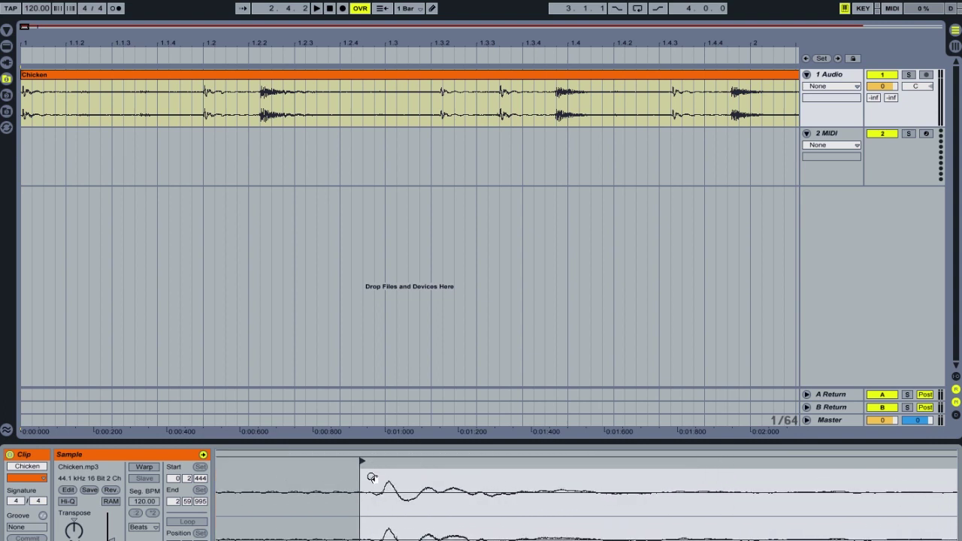
drag(381, 464, 381, 492)
drag(339, 463, 363, 463)
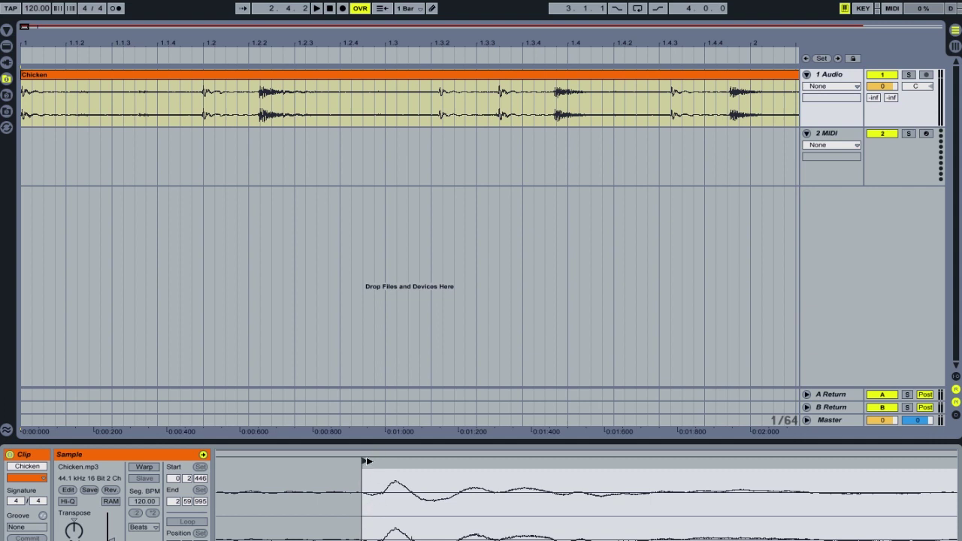
drag(366, 461, 390, 463)
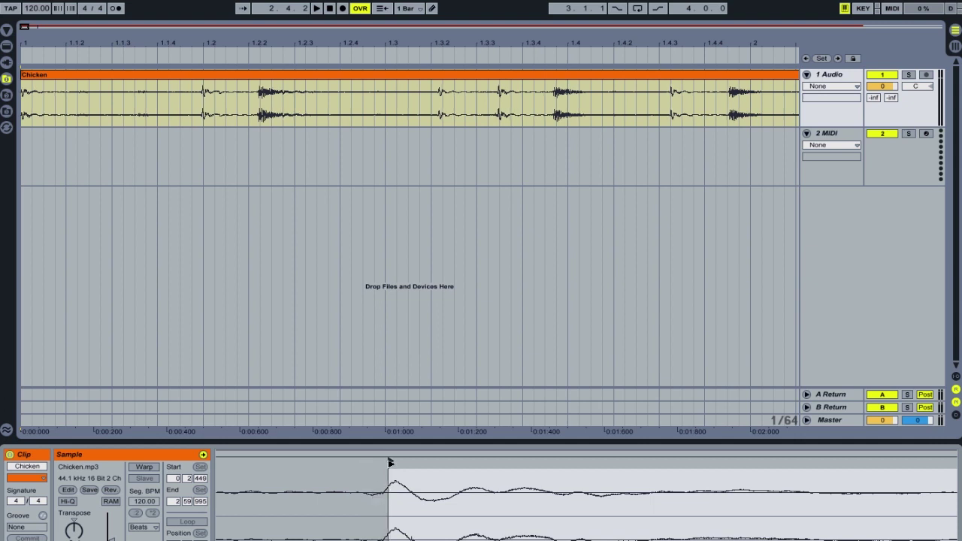
key(space)
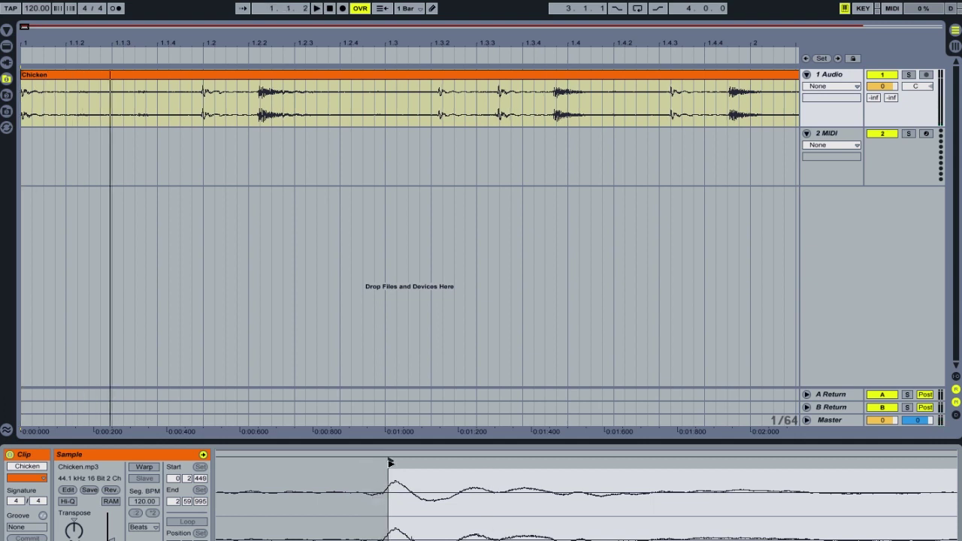
drag(389, 461, 362, 462)
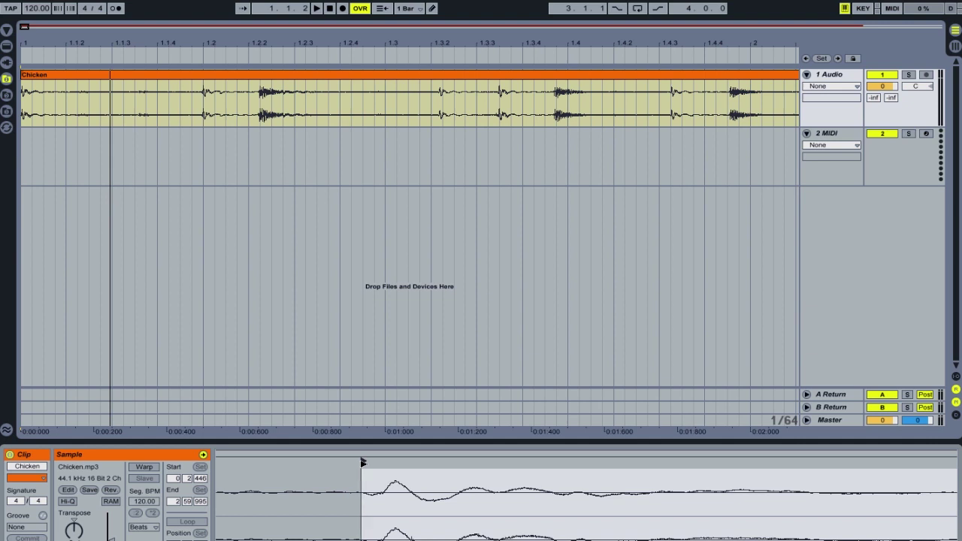
drag(363, 461, 364, 462)
Play the clip from its new start and split it at 2.2.1, just before the drum hit
drag(405, 466, 404, 459)
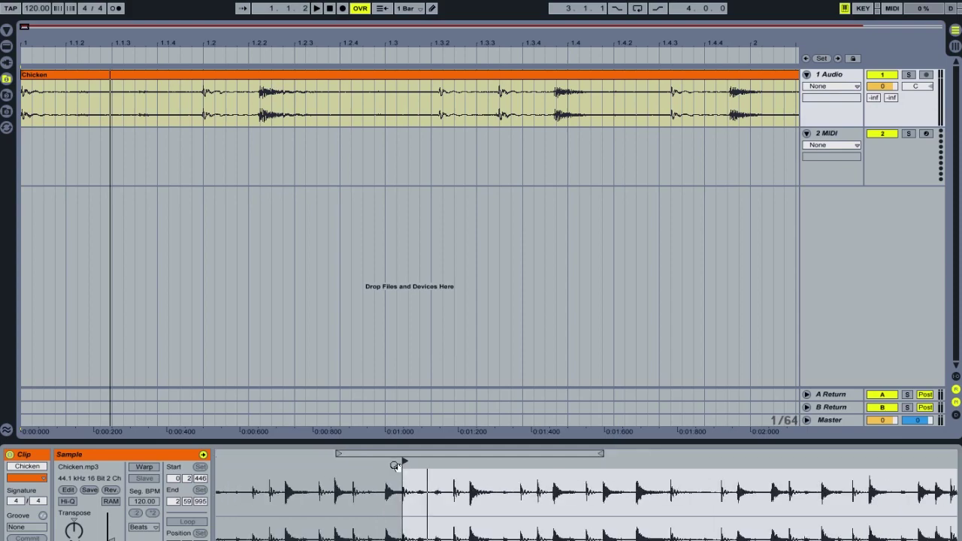
drag(221, 33, 173, 37)
key(space)
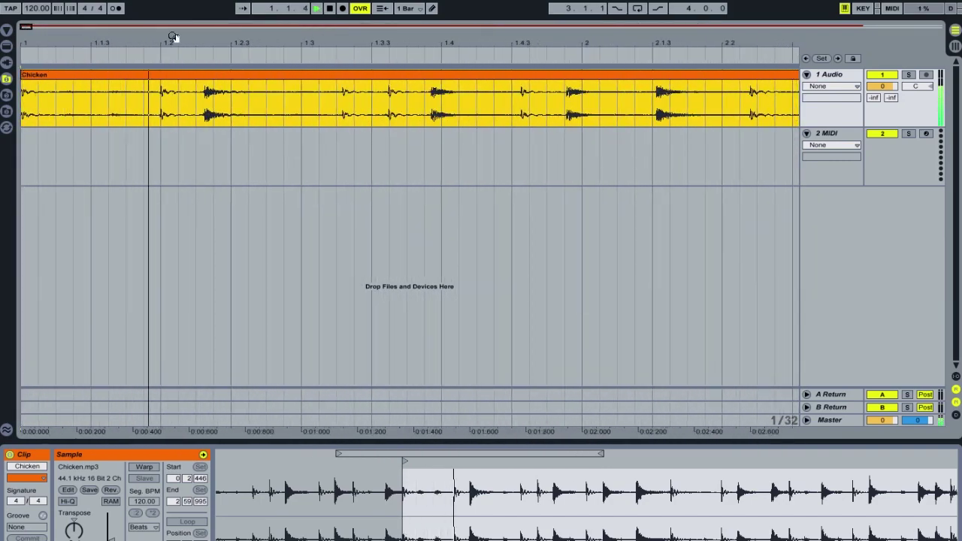
key(space)
click(750, 114)
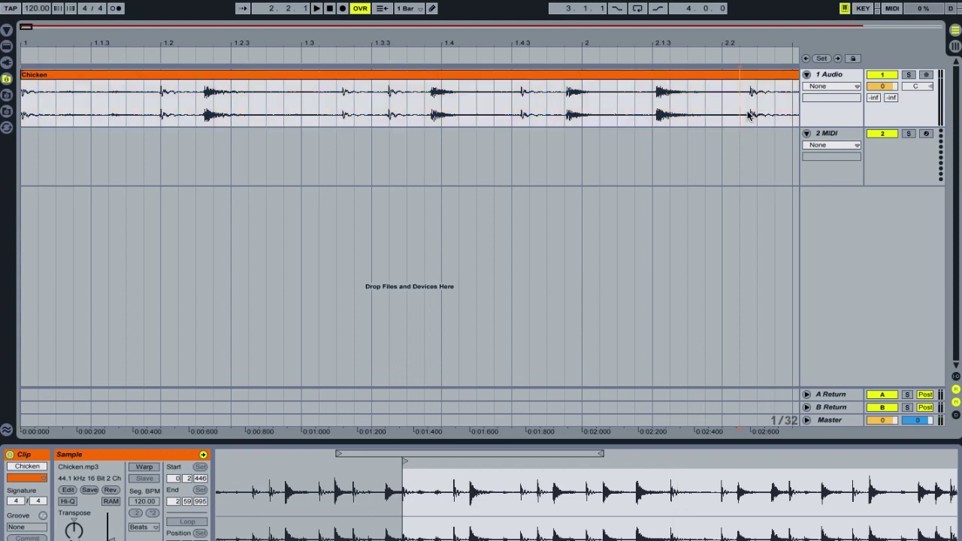
key(ctrl+r)
key(Escape)
key(ctrl+e)
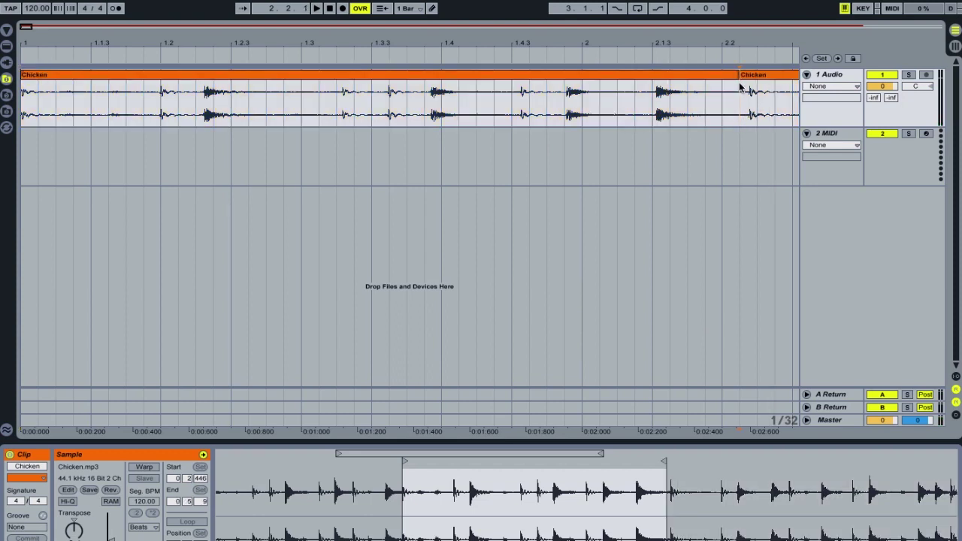
Delete the Chicken clip after the split and extend the remaining clip's end to 0:05:44
click(736, 73)
drag(722, 52, 471, 93)
click(476, 78)
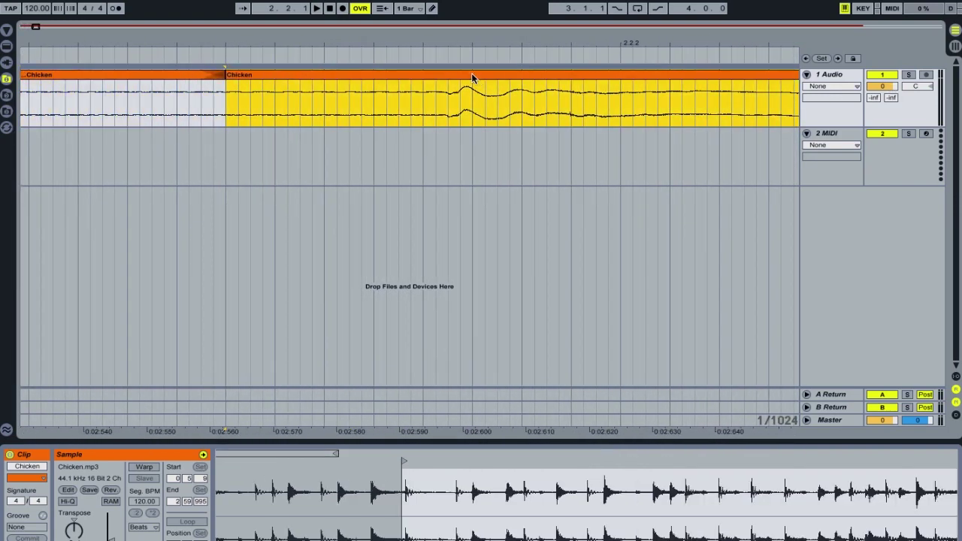
key(Delete)
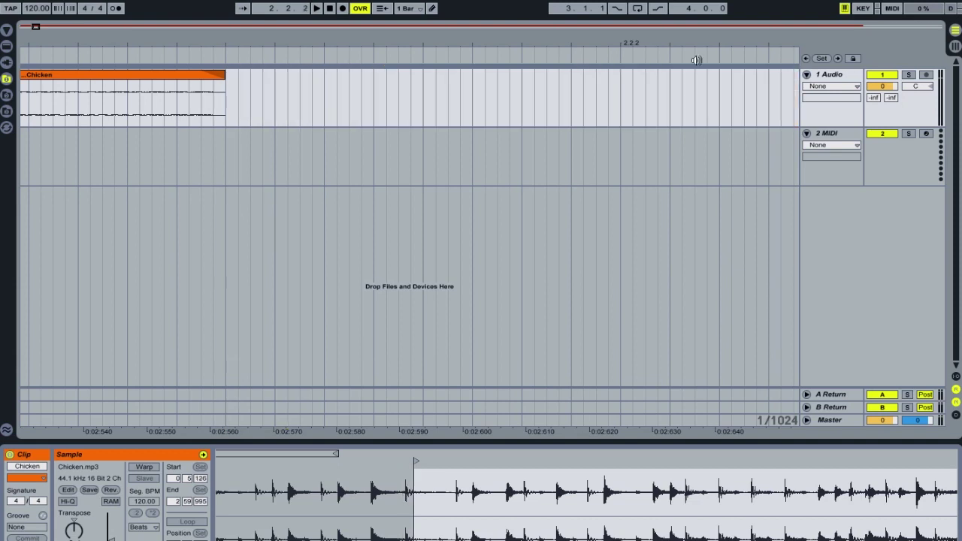
mouse_move(223, 74)
mouse_down()
mouse_move(535, 82)
mouse_move(408, 82)
mouse_move(483, 83)
mouse_move(468, 135)
mouse_move(451, 133)
mouse_up()
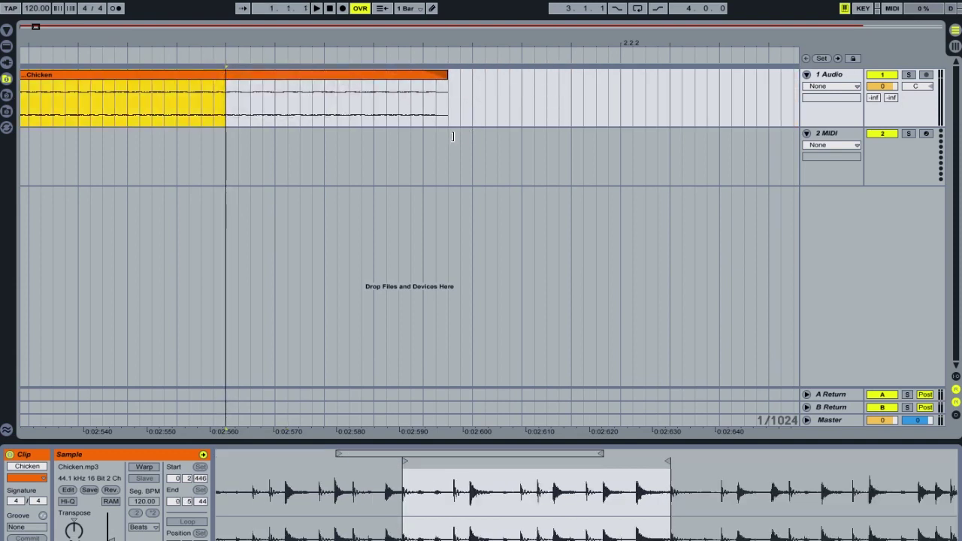
click(433, 77)
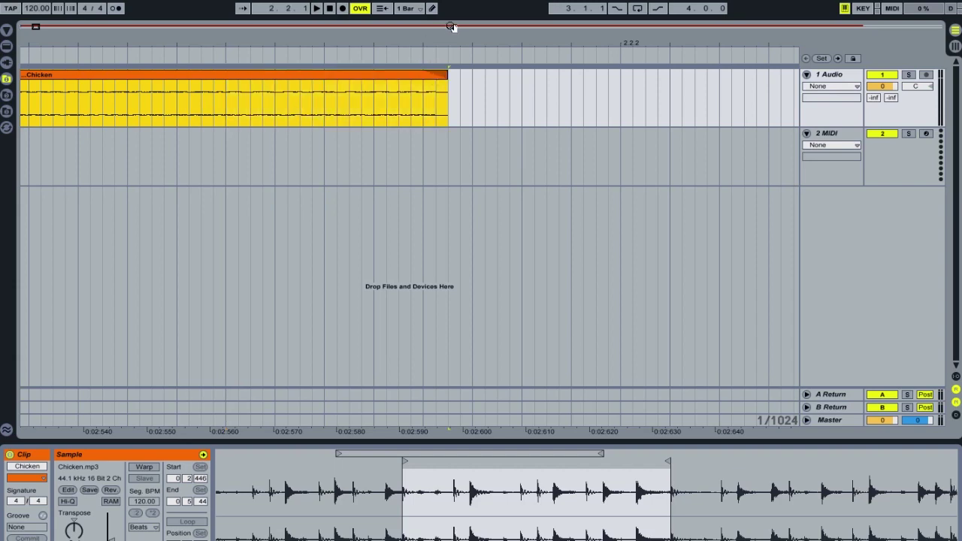
Show the Fades envelope on the 1 Audio track at the end of the Chicken clip
drag(440, 37, 744, 63)
click(839, 86)
click(837, 106)
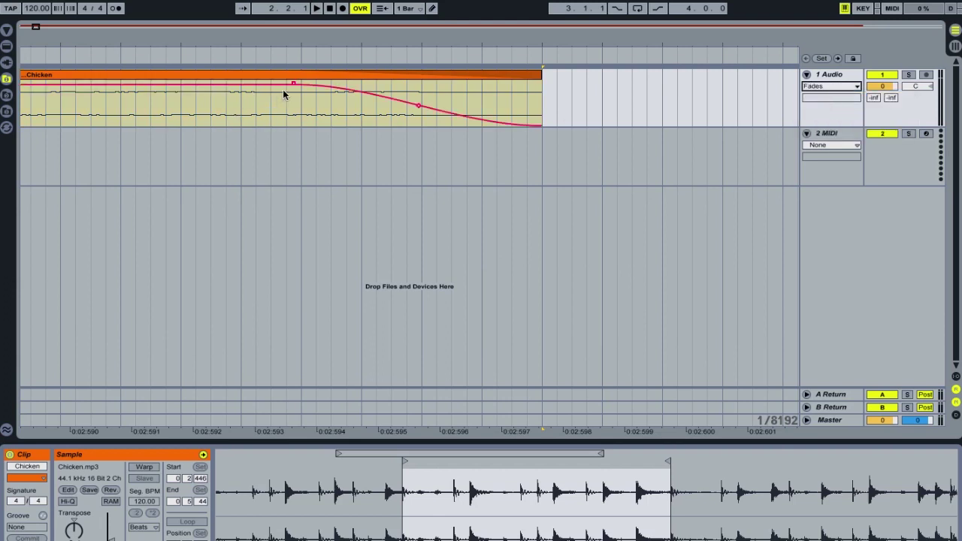
Shorten the Chicken clip's fade-out to almost nothing and move the clip's end marker back to 0:05:43, just before the hit's transient
drag(291, 84, 540, 86)
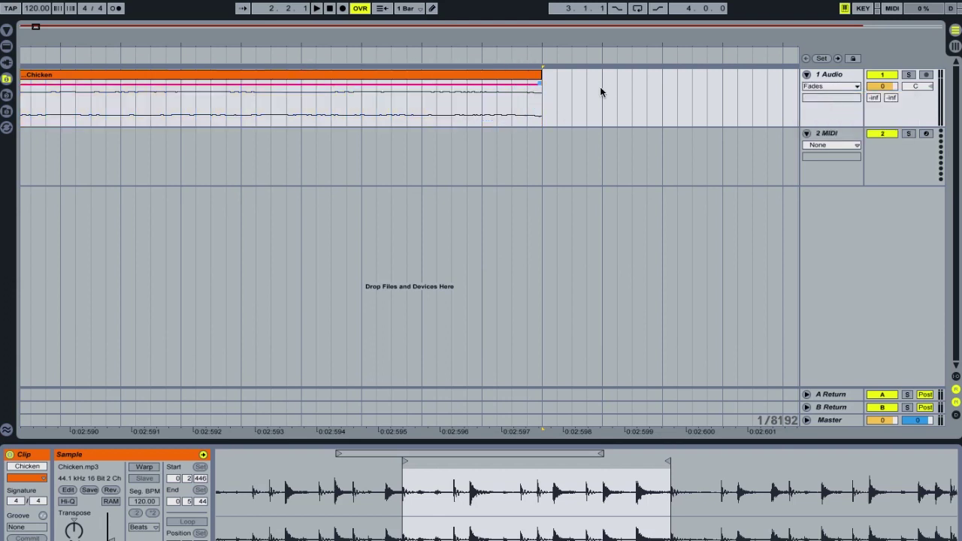
drag(535, 36, 529, 41)
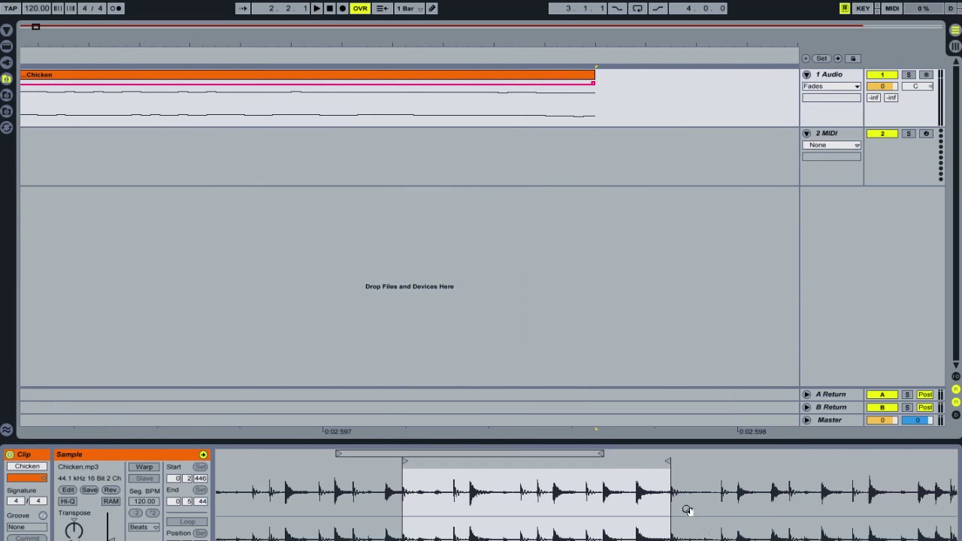
mouse_move(651, 460)
mouse_down()
mouse_move(651, 540)
mouse_move(669, 527)
mouse_move(610, 481)
mouse_up()
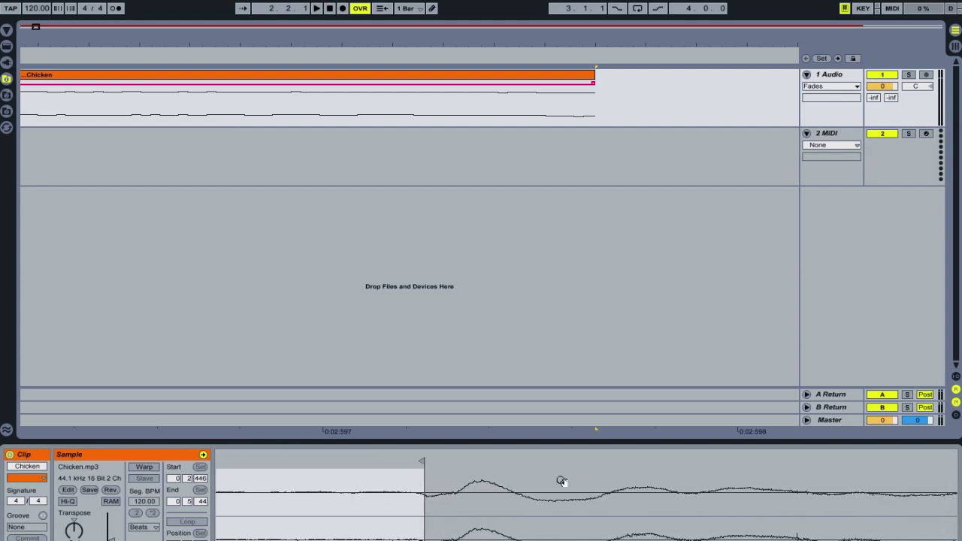
drag(401, 461, 421, 461)
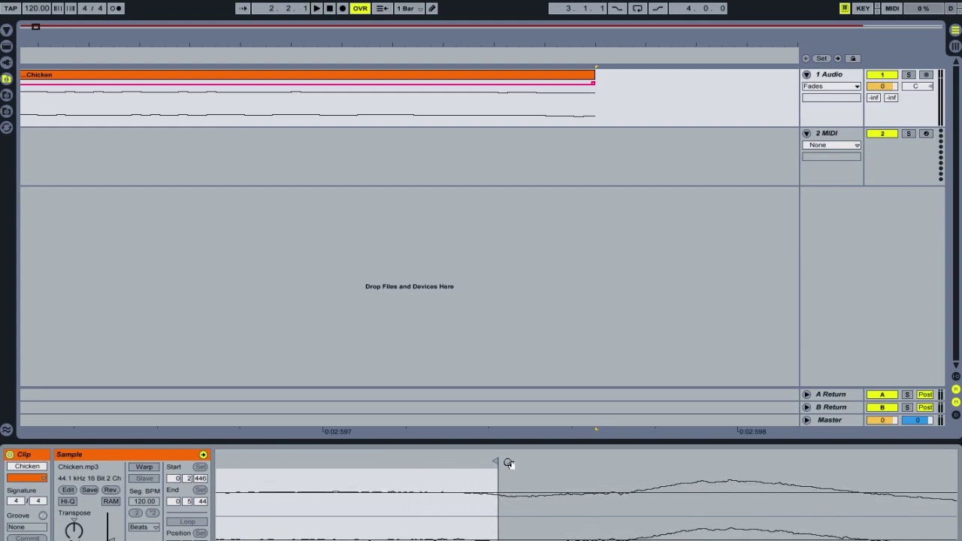
drag(496, 461, 463, 461)
Move the long leftover Chicken clip on the 1 Audio track to about bar 48, away from the short loop
double_click(331, 39)
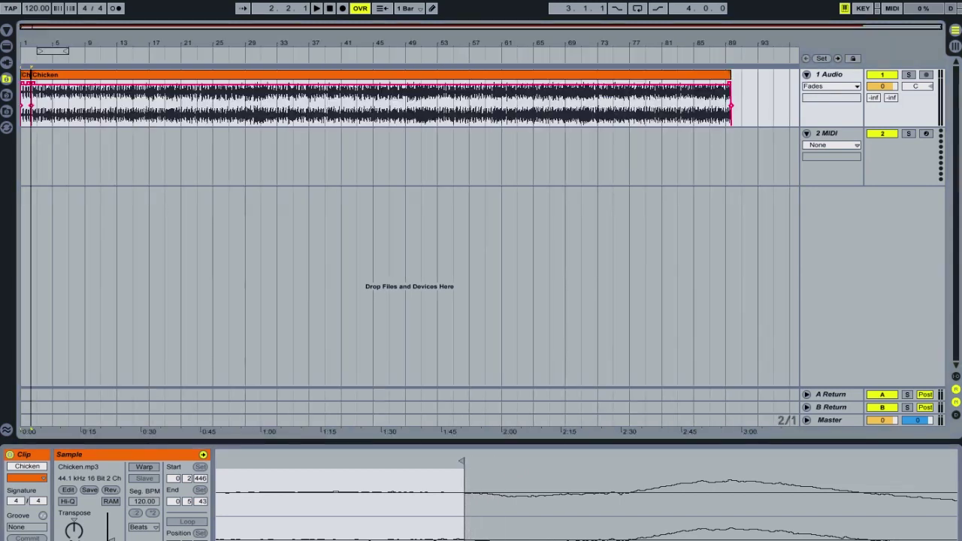
drag(85, 82, 436, 79)
drag(25, 37, 25, 128)
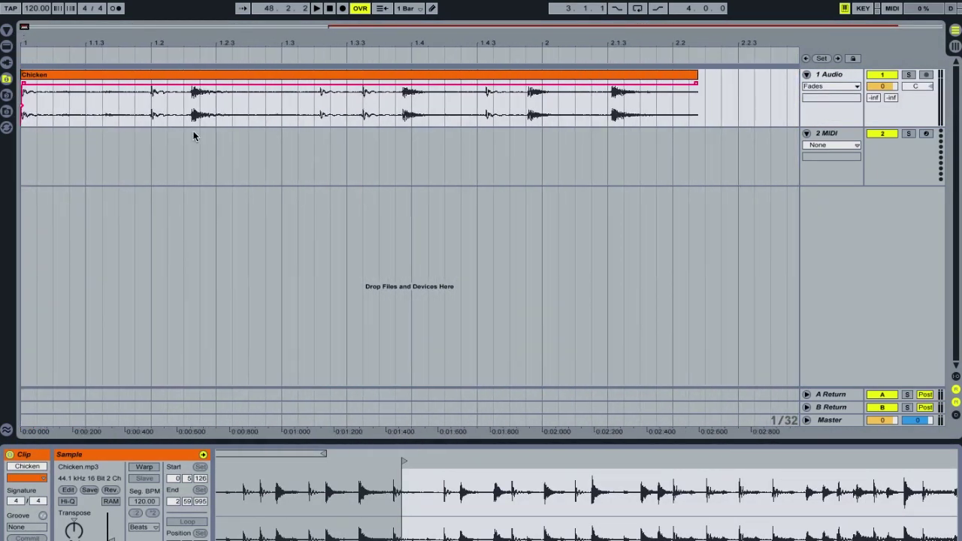
Select the short Chicken loop at the start of the 1 Audio track and play it to check the cut
click(116, 77)
key(space)
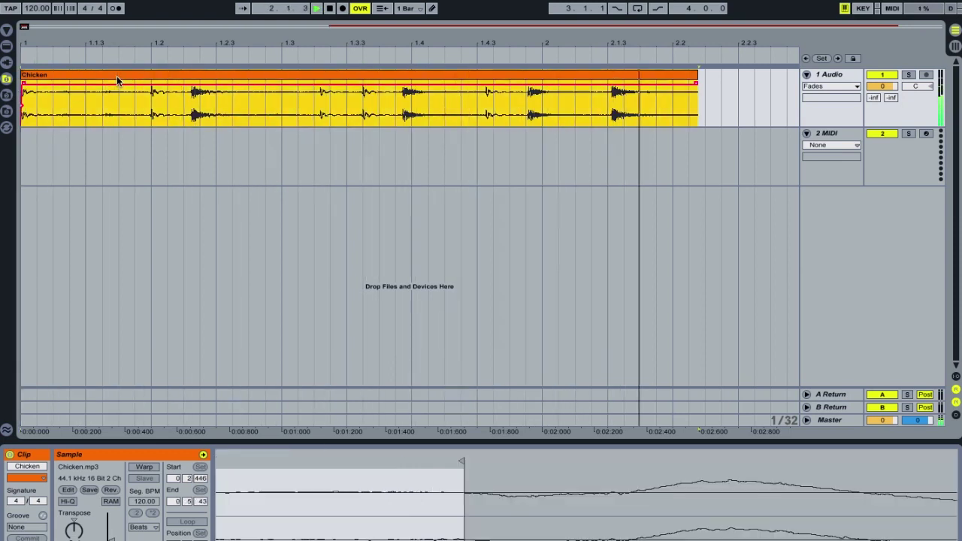
key(space)
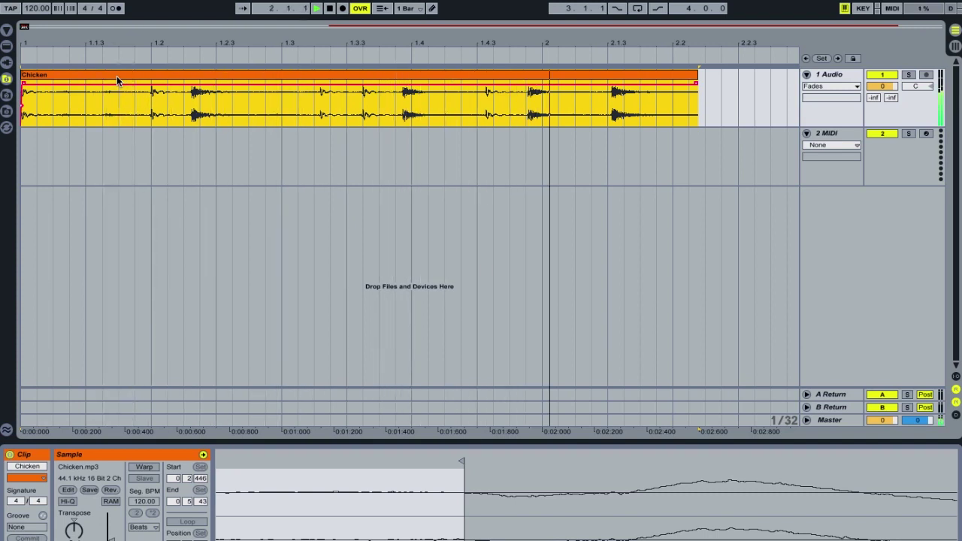
key(space)
Export the selected Chicken loop as a Wav file with a sample rate of 48000 and a bit depth of 16
click(68, 0)
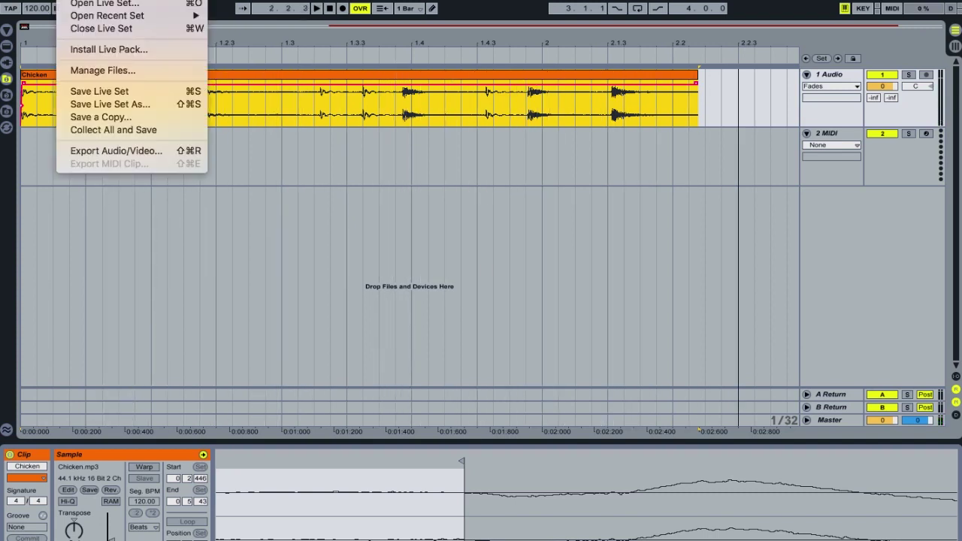
click(76, 151)
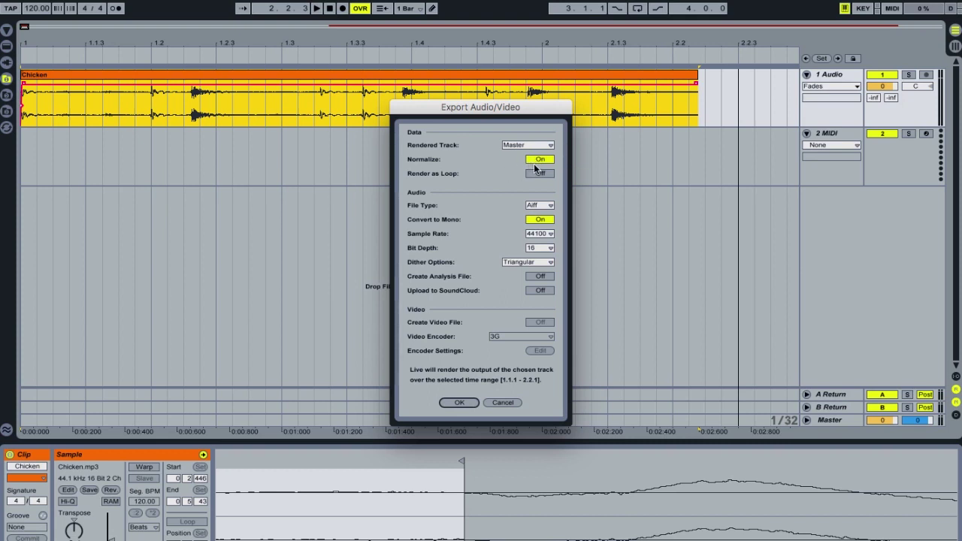
click(538, 233)
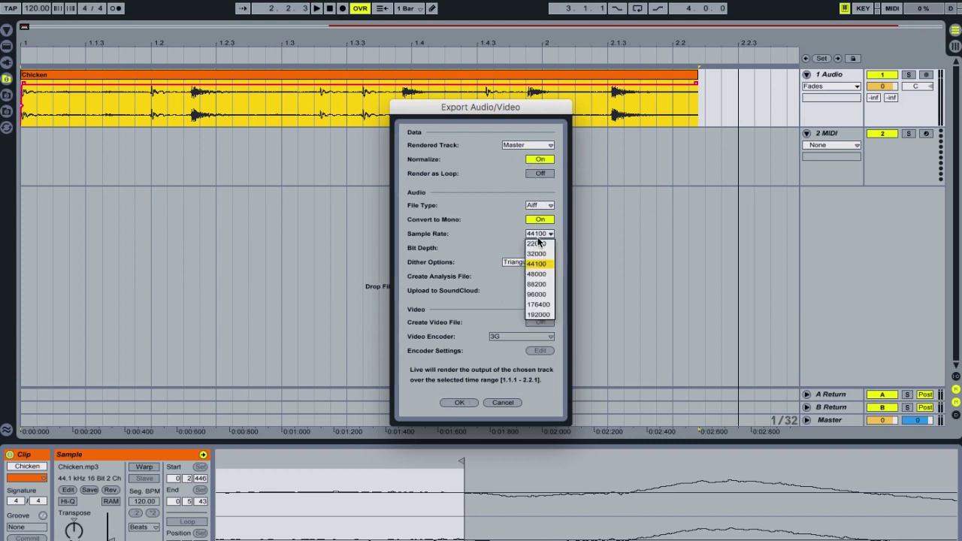
click(547, 278)
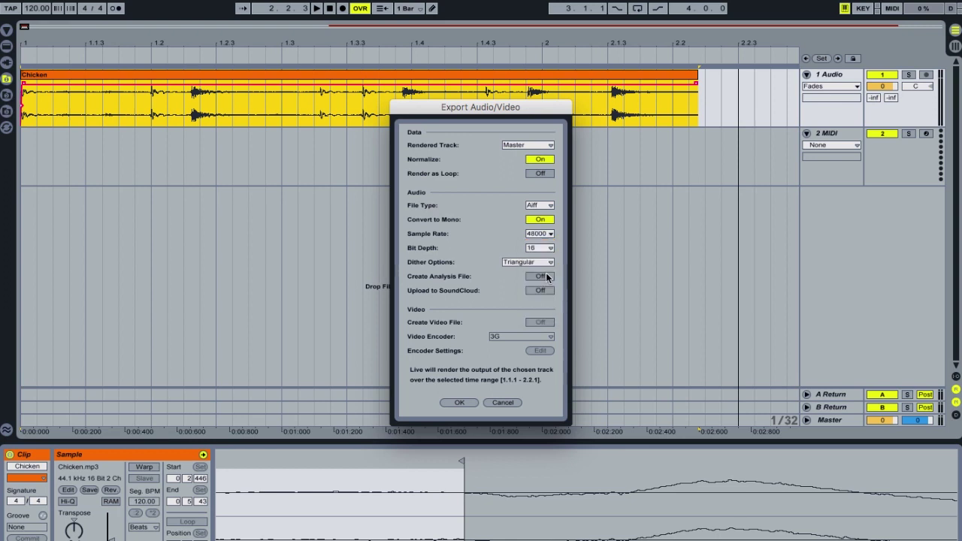
click(542, 206)
click(541, 220)
click(542, 248)
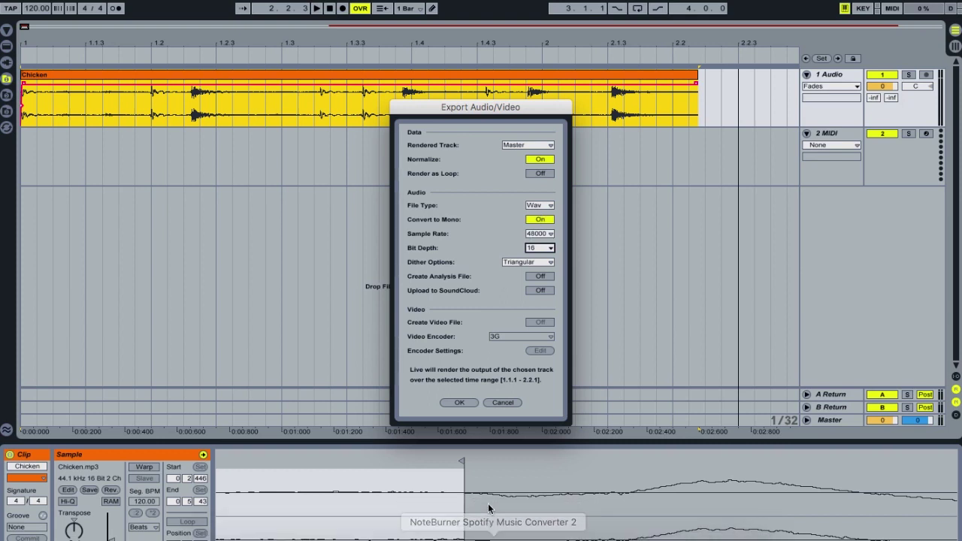
click(458, 403)
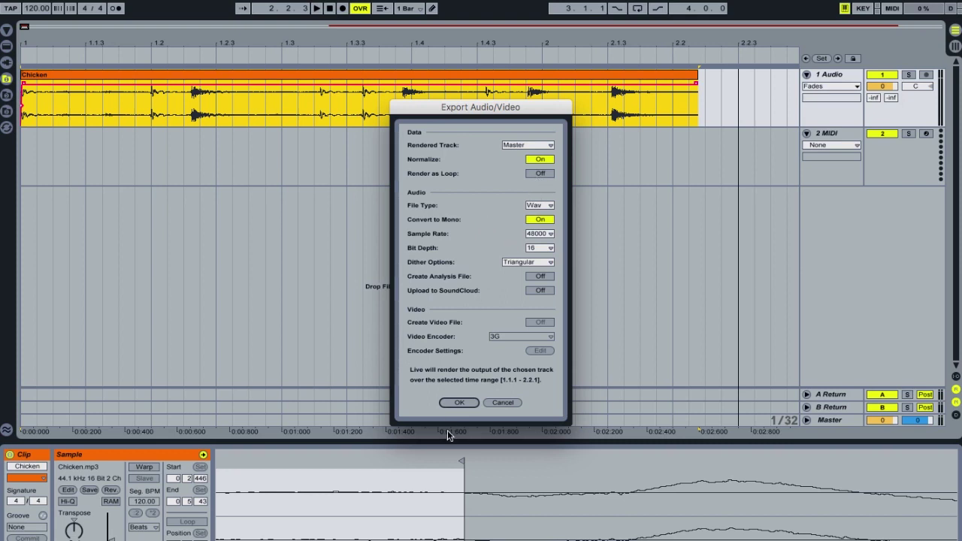
click(460, 404)
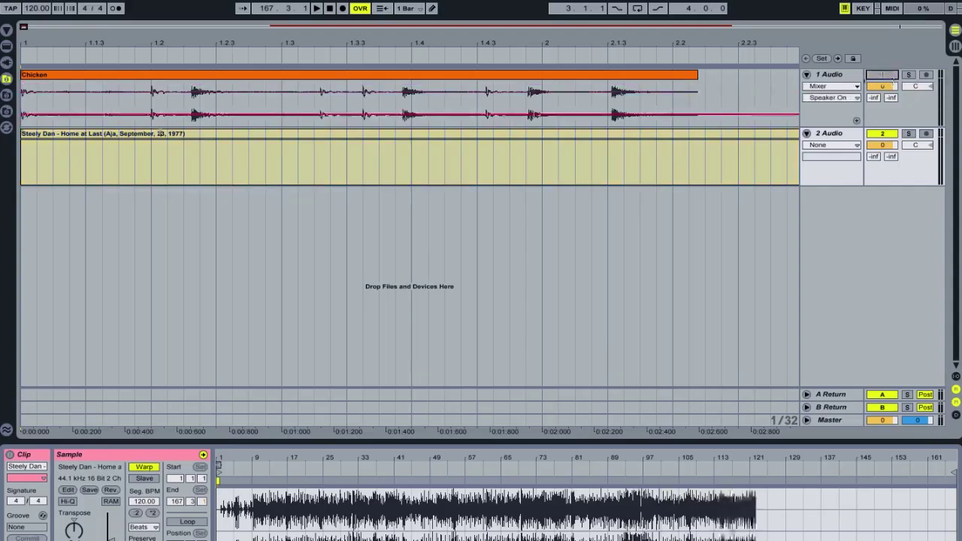
Turn off warping for the Steely Dan clip on 2 Audio, set its start to 0:01:825 and play it
click(96, 133)
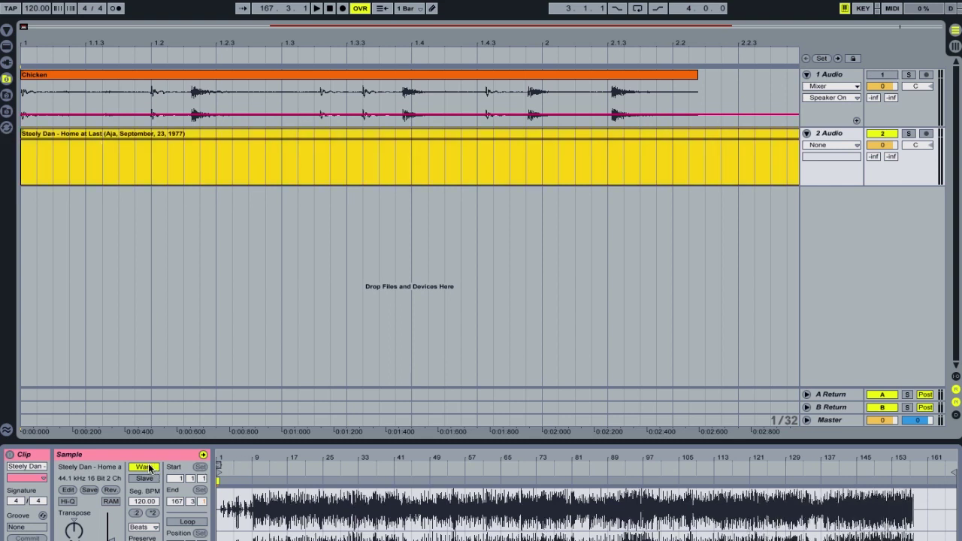
click(147, 466)
drag(220, 464, 222, 461)
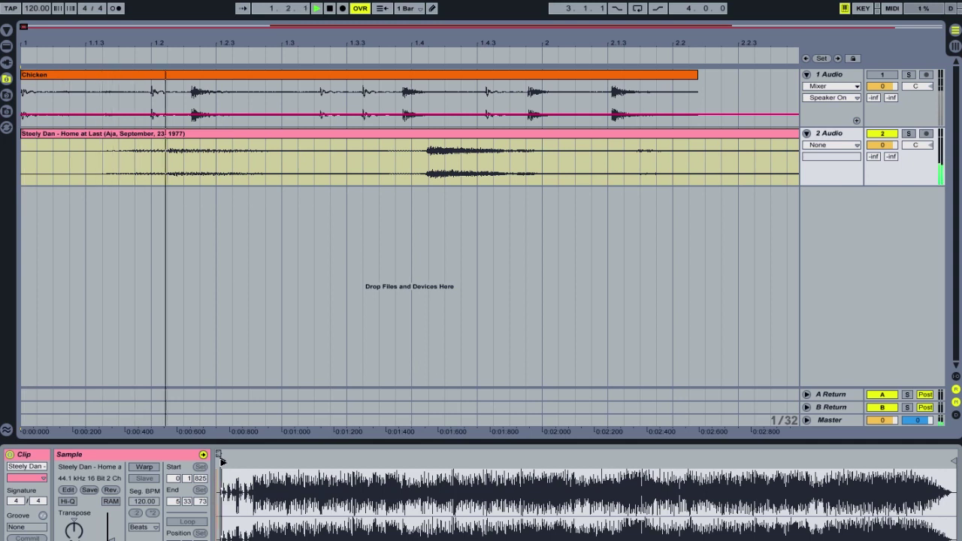
key(space)
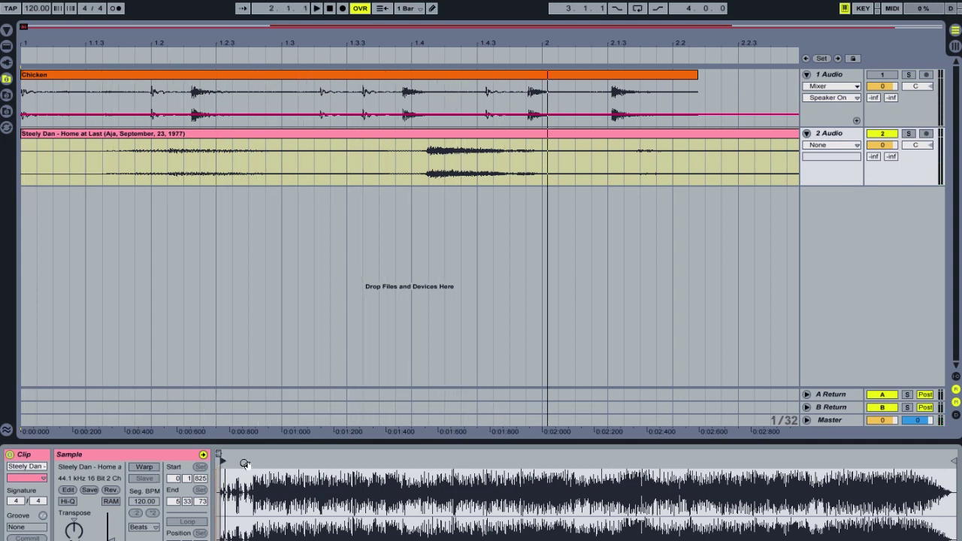
Try the Steely Dan clip's start marker at 0:05:184 and at 0:07:967, playing from each position
drag(231, 460, 366, 458)
drag(222, 462, 375, 460)
key(space)
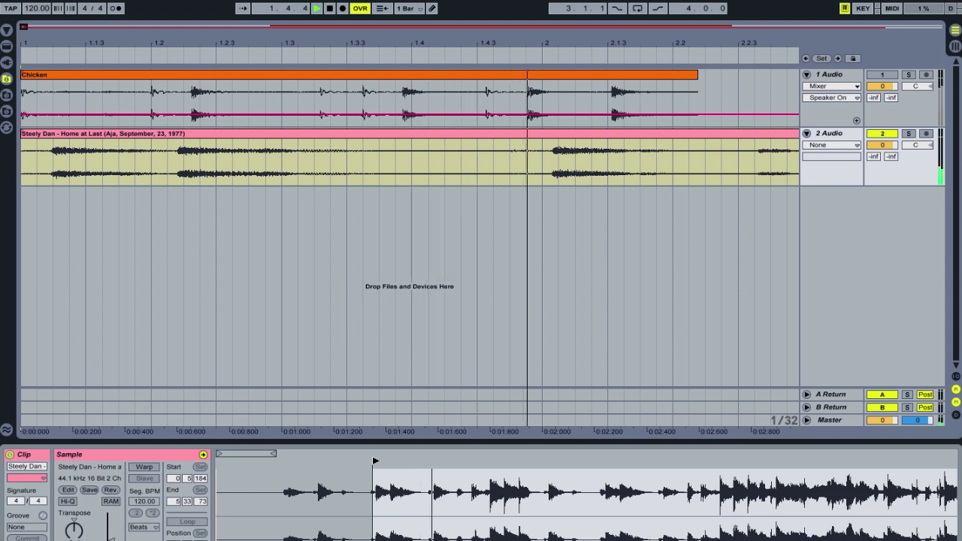
key(space)
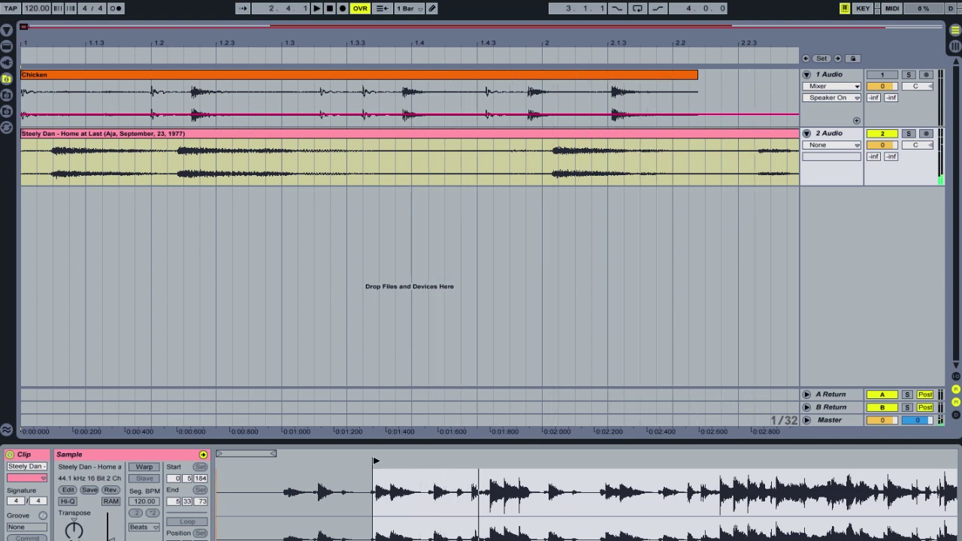
drag(375, 461, 458, 460)
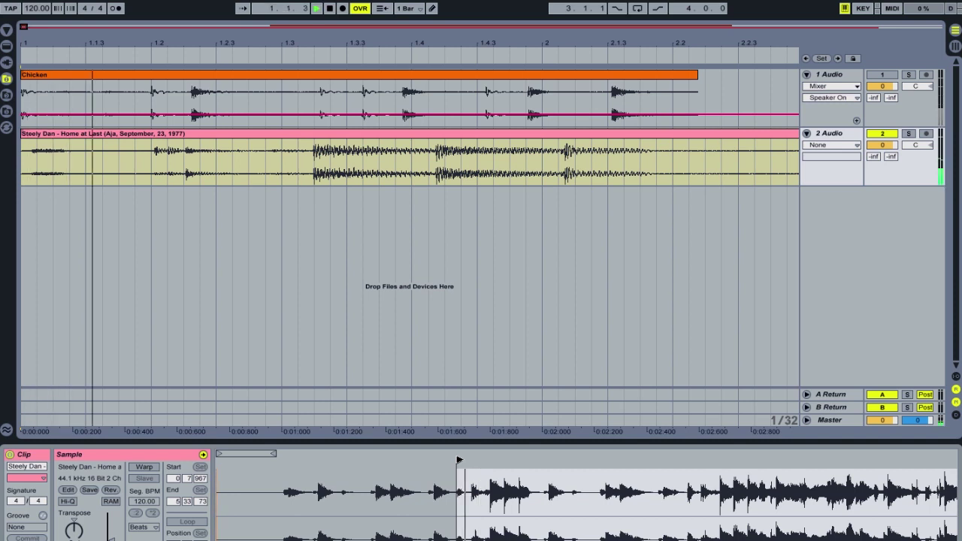
Set the Steely Dan clip's start marker to 0:03:366 and play its opening hit several times
mouse_move(459, 460)
mouse_down()
mouse_move(305, 460)
mouse_move(319, 458)
mouse_up()
key(space)
key(space)
key(space)
key(space)
key(space)
key(space)
key(space)
key(space)
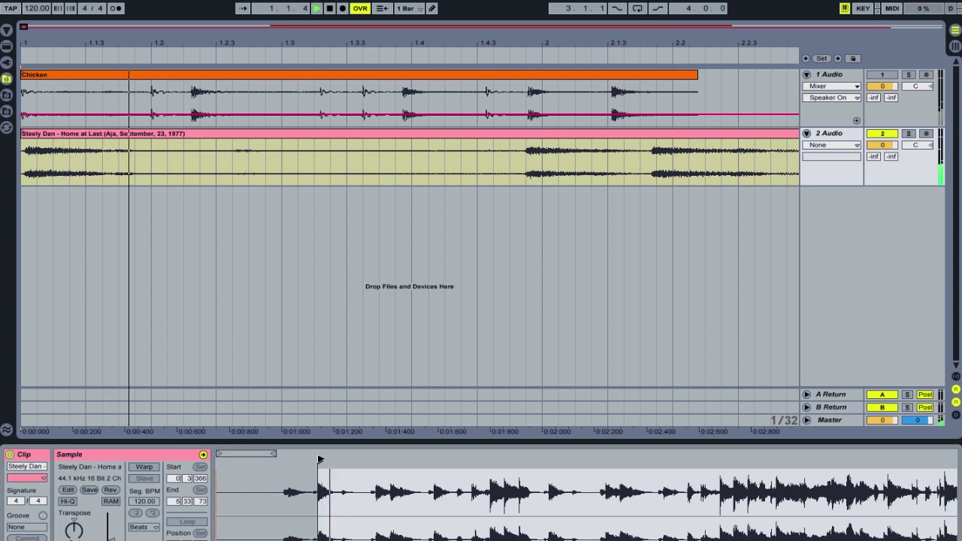
key(space)
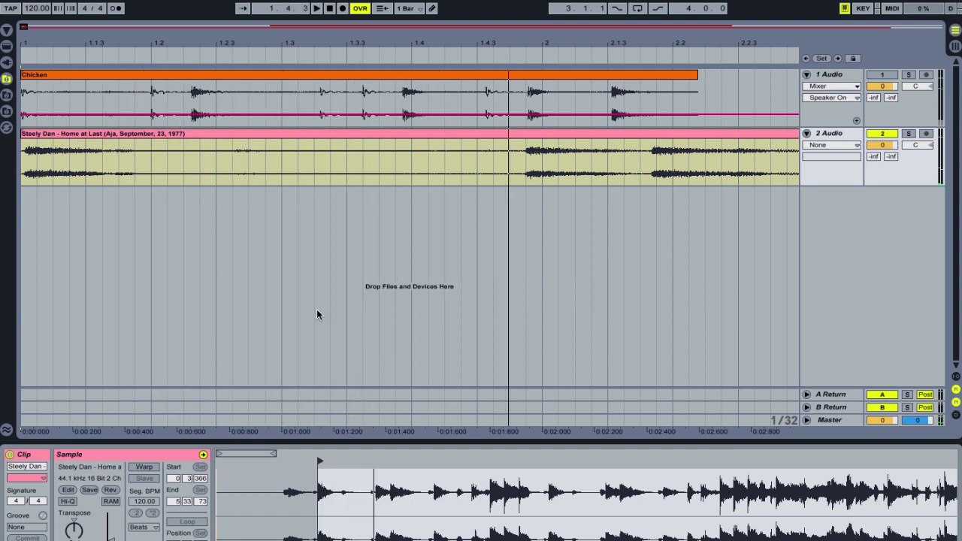
Isolate the Steely Dan clip's first hit by splitting it at 1.2.3 and moving the rest later, and play it
click(231, 172)
key(ctrl+e)
drag(302, 133, 597, 133)
click(183, 133)
key(space)
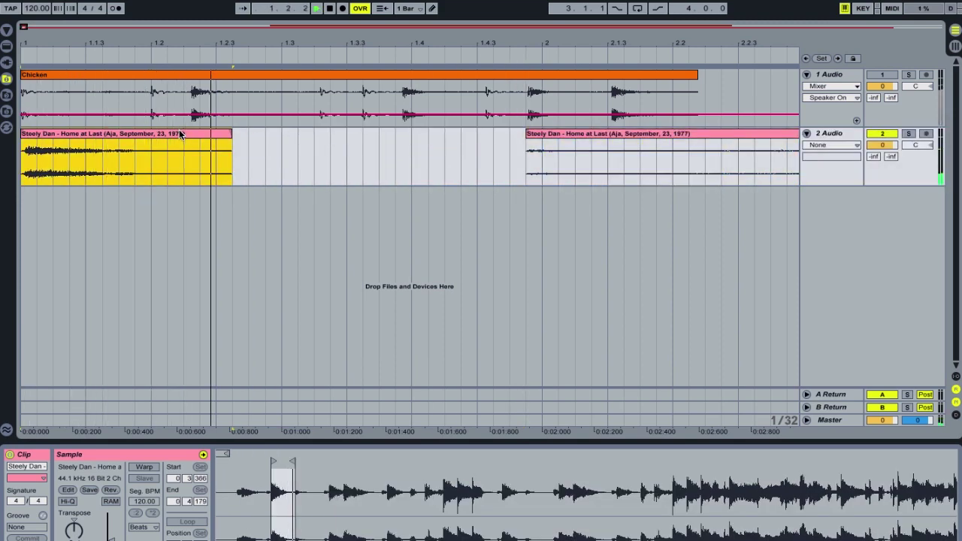
key(space)
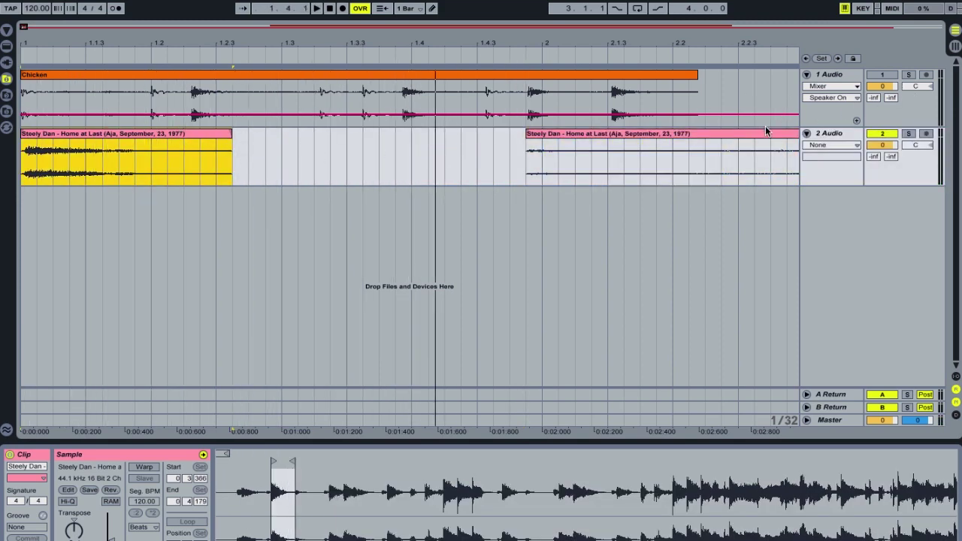
Show the Fades envelope on 2 Audio, start the short Steely Dan clip's fade-out at about 1.2 and play it
click(822, 152)
click(822, 164)
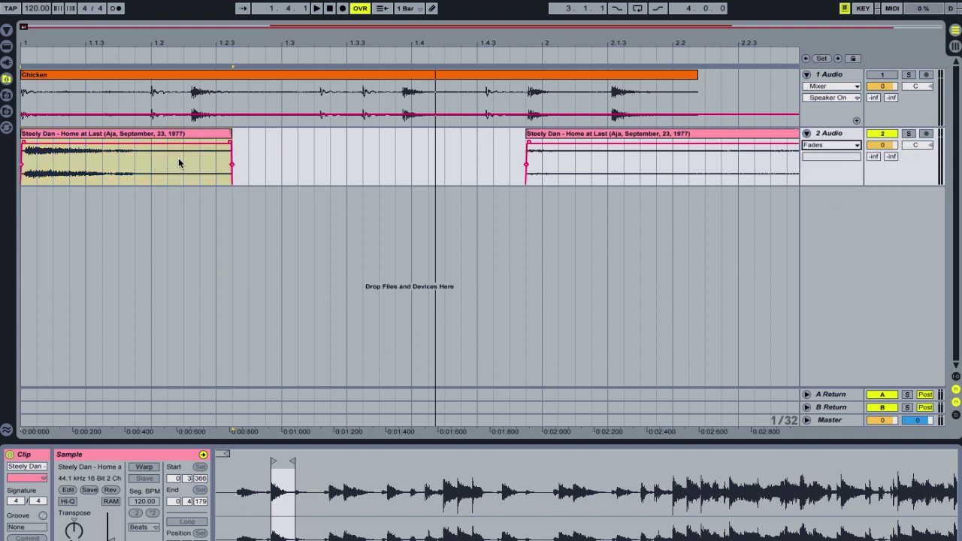
drag(226, 144, 154, 149)
key(space)
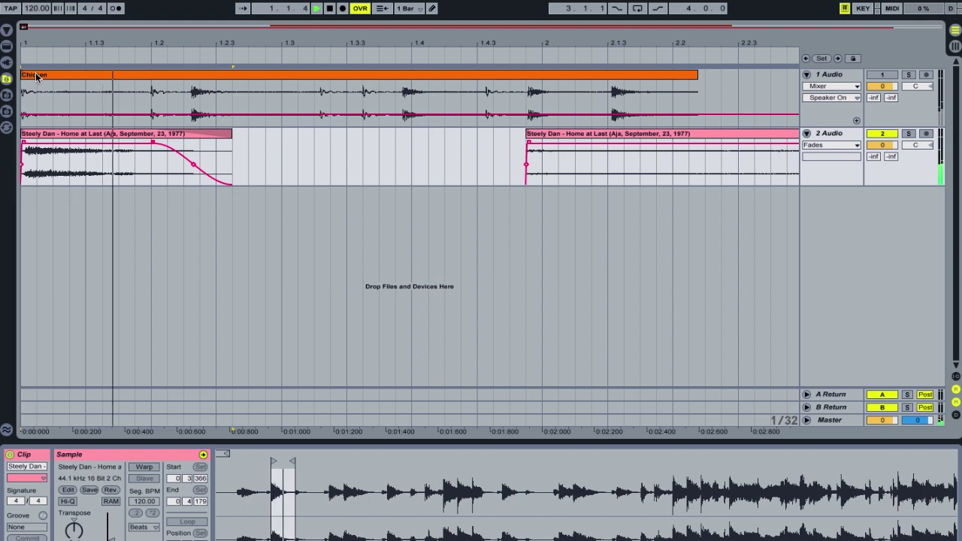
key(space)
click(117, 143)
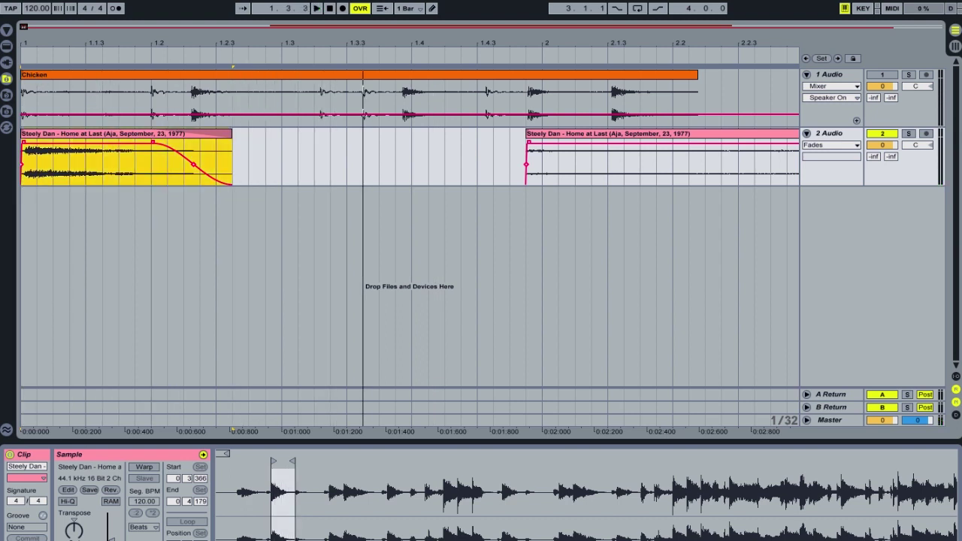
click(90, 0)
mouse_move(66, 0)
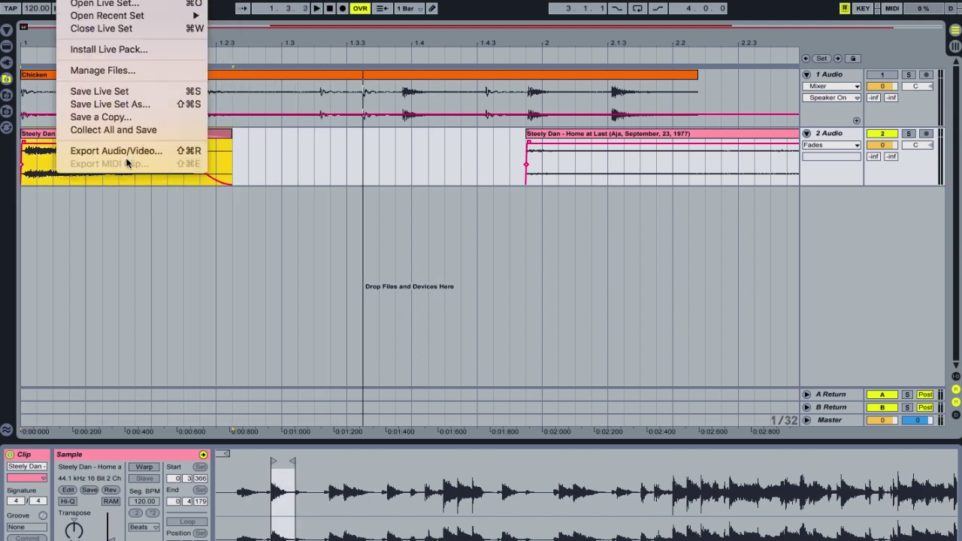
click(117, 150)
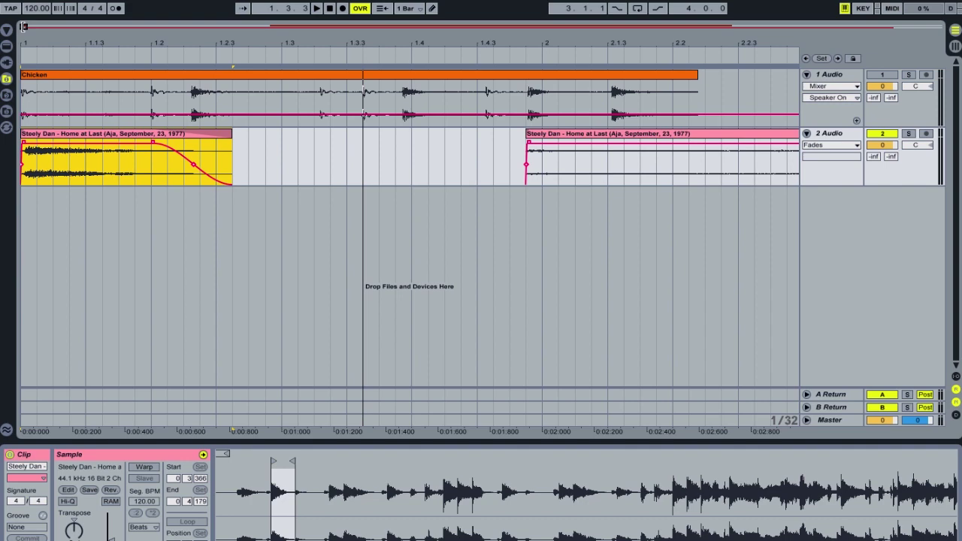
drag(25, 28, 126, 110)
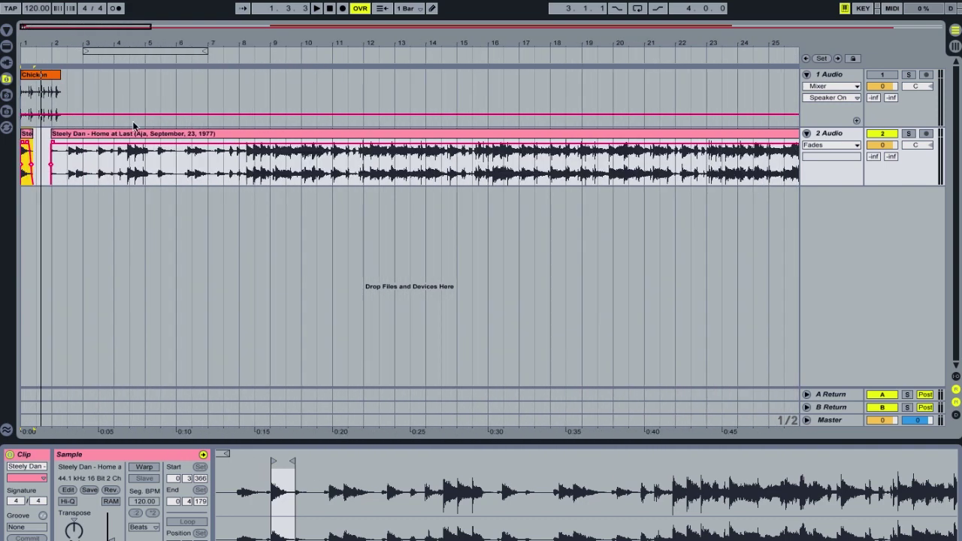
shift+click(159, 138)
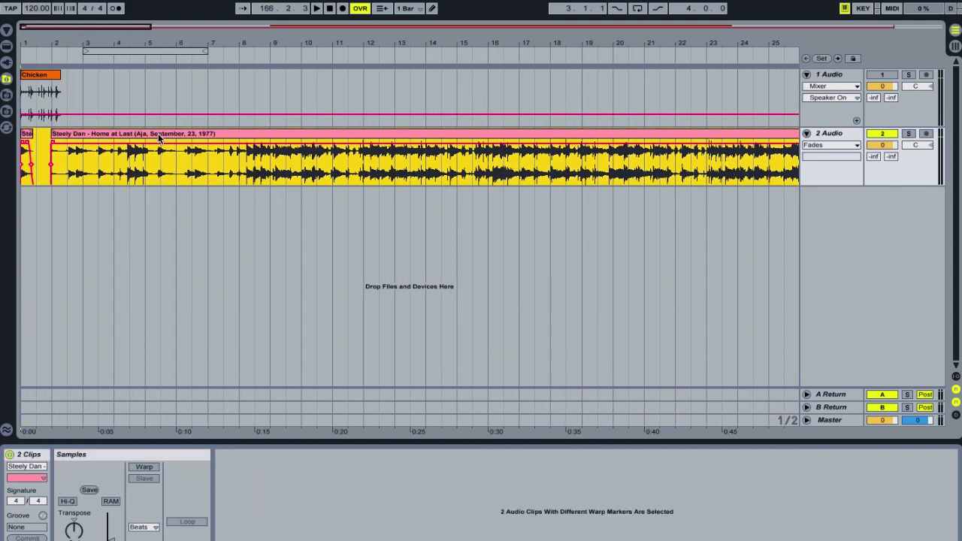
drag(82, 27, 19, 27)
click(191, 143)
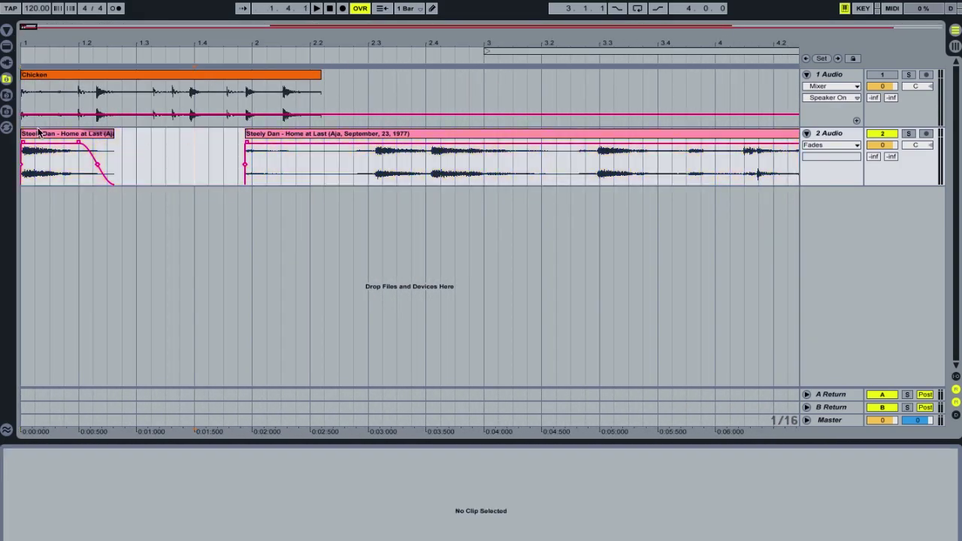
Export the short Steely Dan clip as a 16-bit Wav at 48000, saved to the Desktop as Homeatlast
click(43, 134)
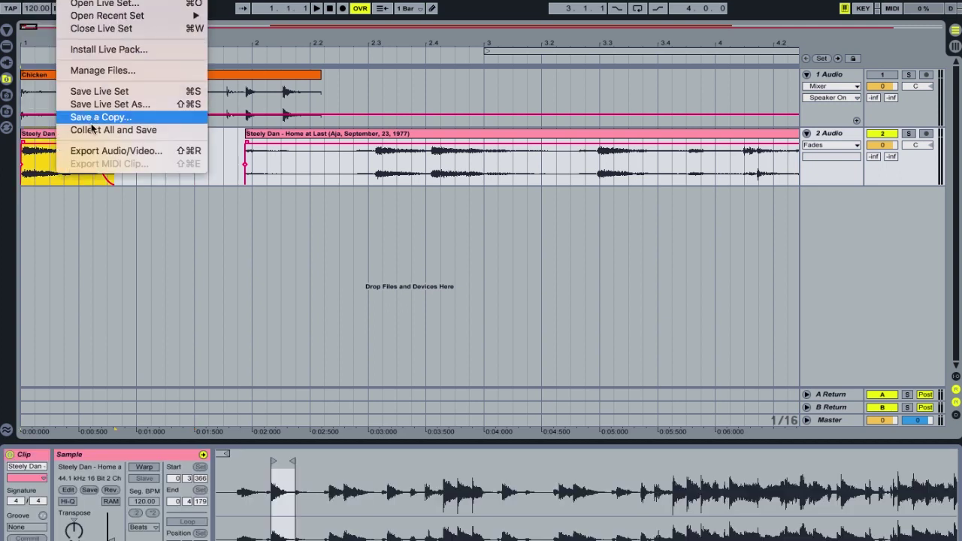
click(95, 149)
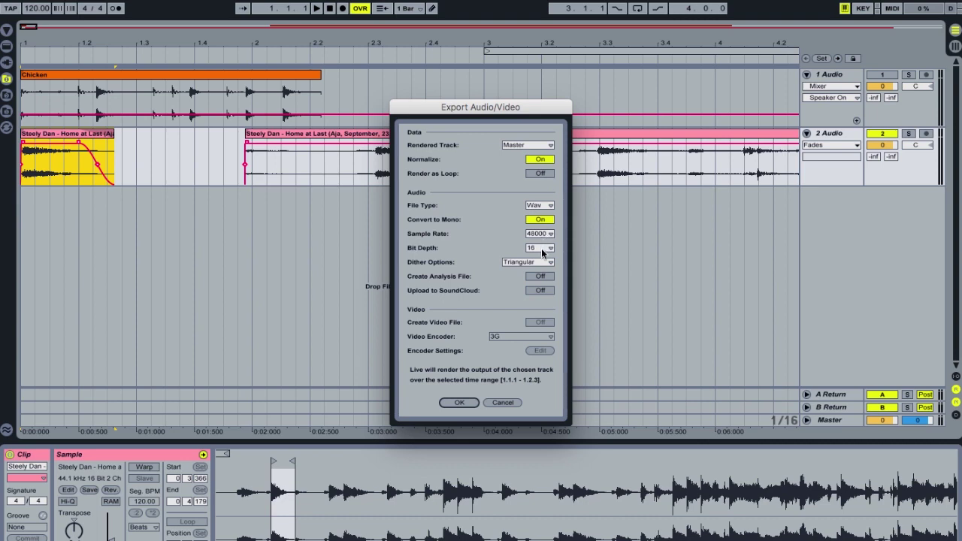
click(455, 403)
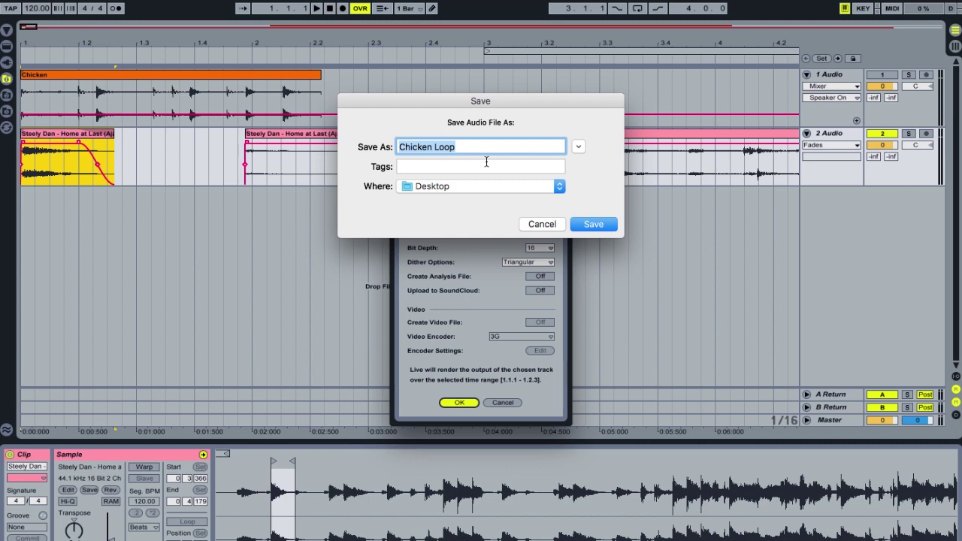
text(Homeatlast)
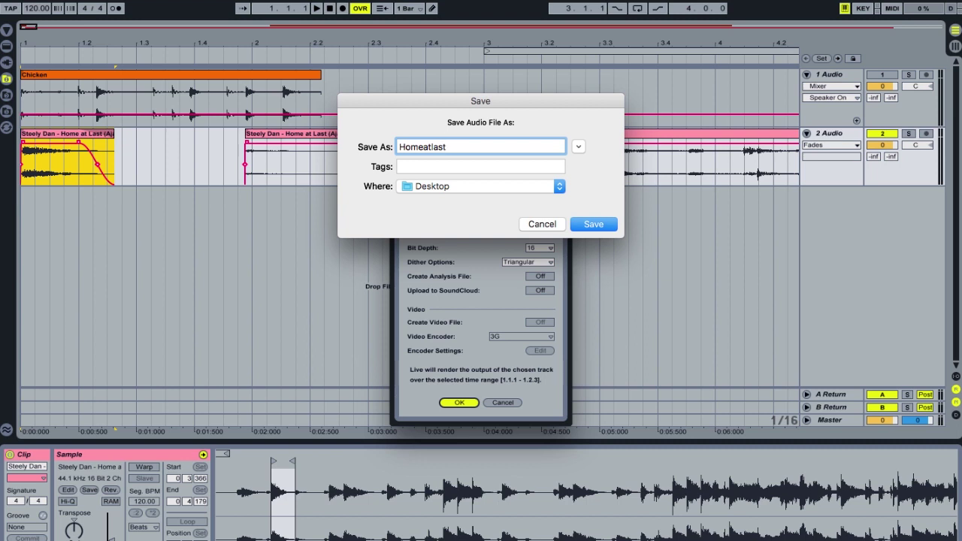
key(Return)
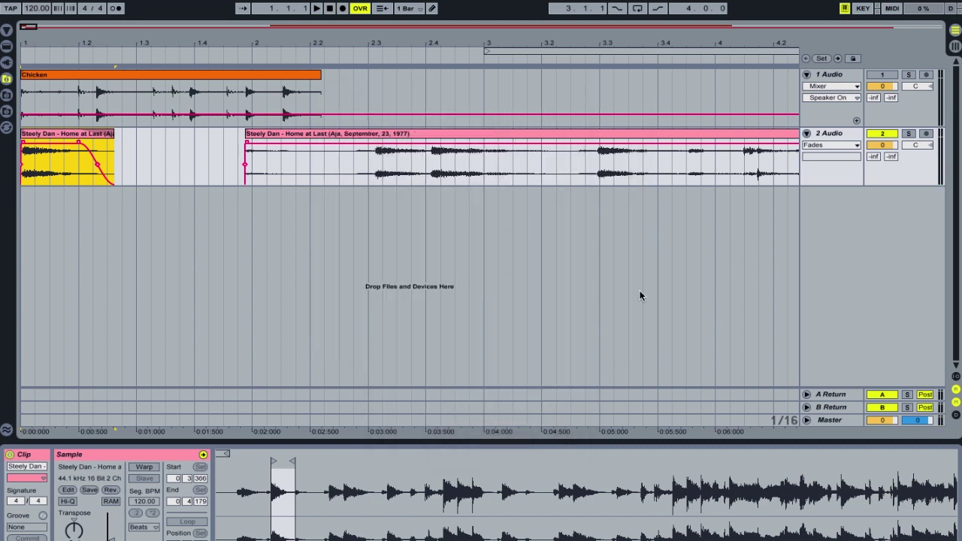
mouse_move(697, 538)
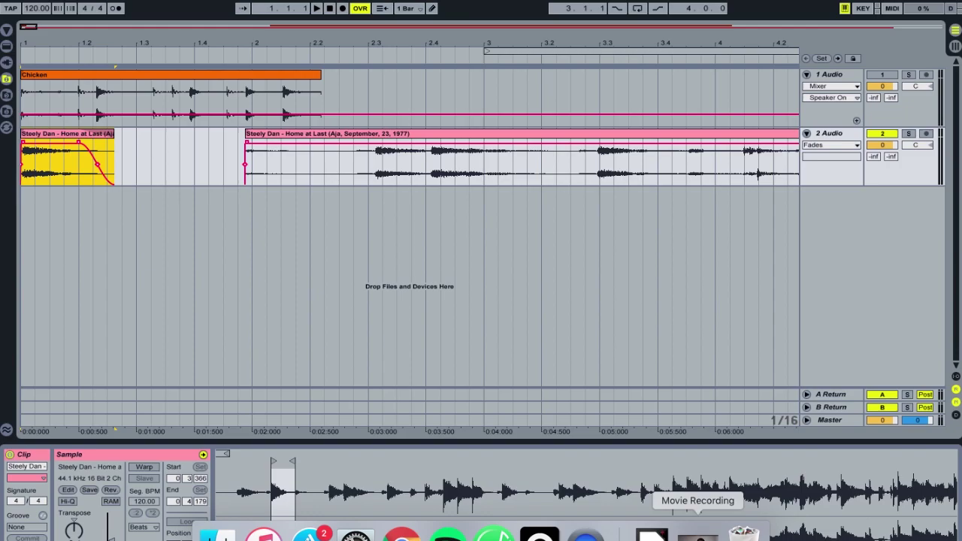